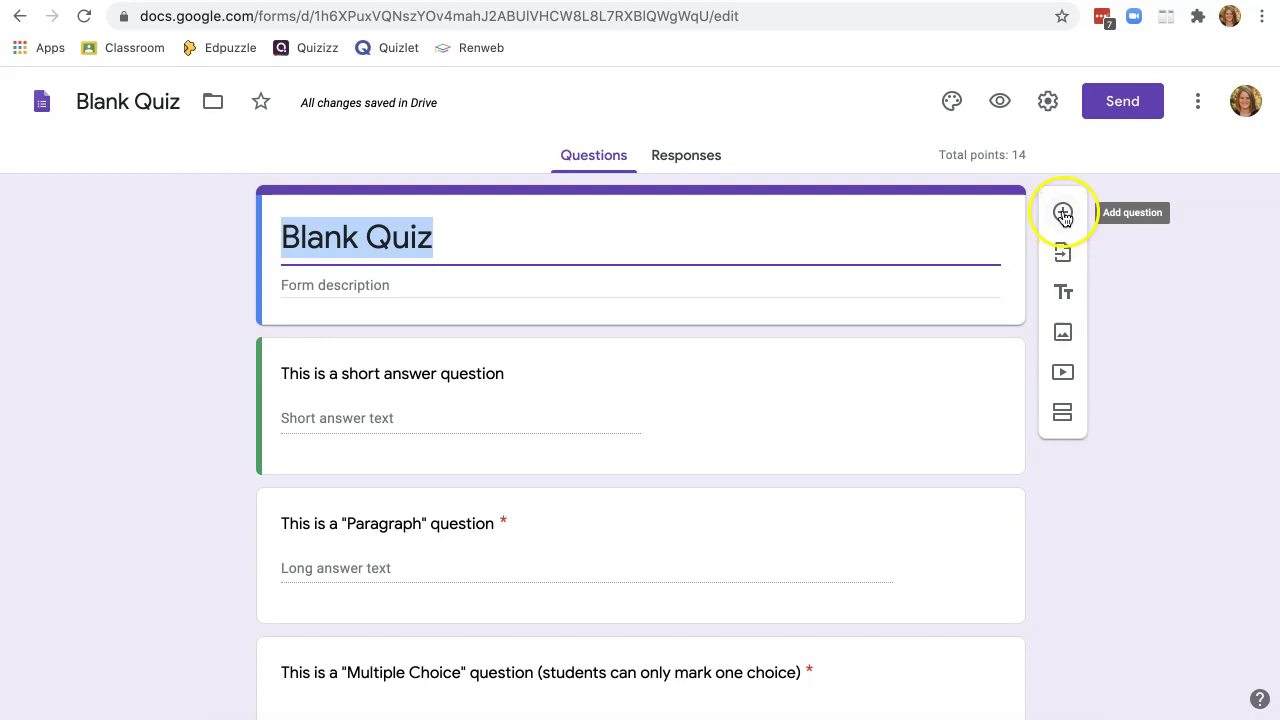
Step: Add a short answer question titled "Name" at the beginning of the quiz
left_click(1063, 214)
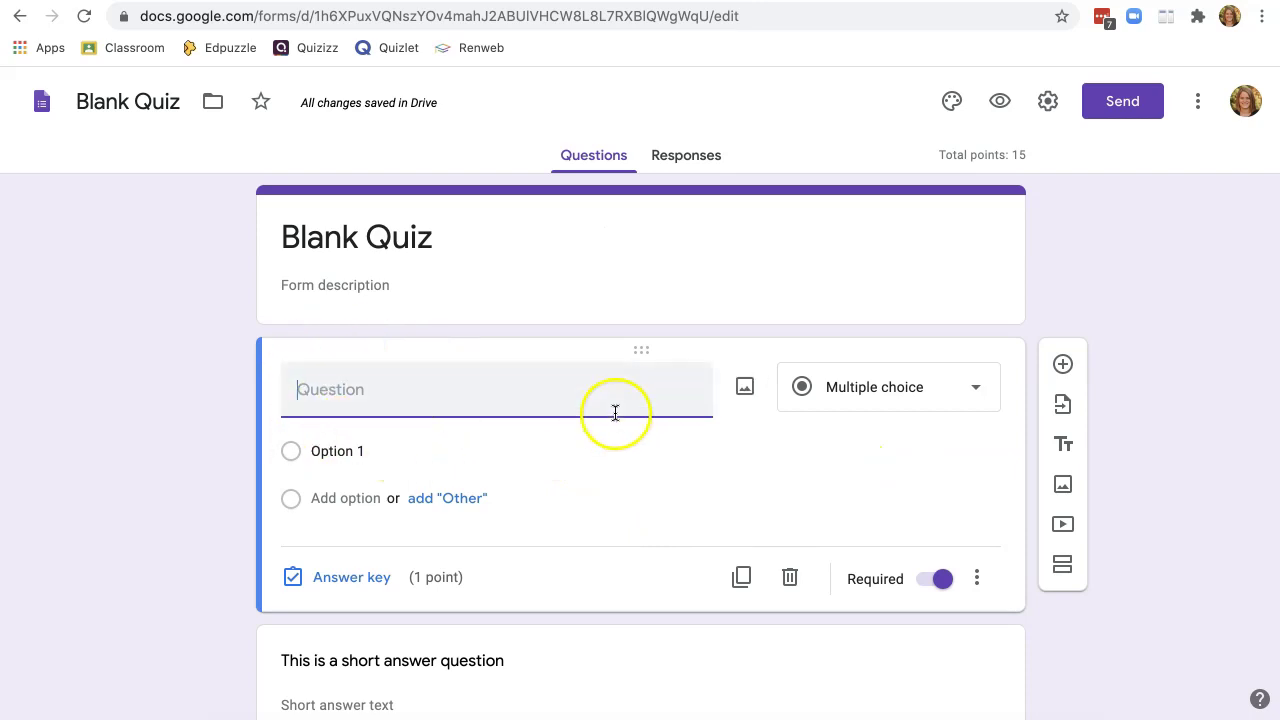
left_click(969, 393)
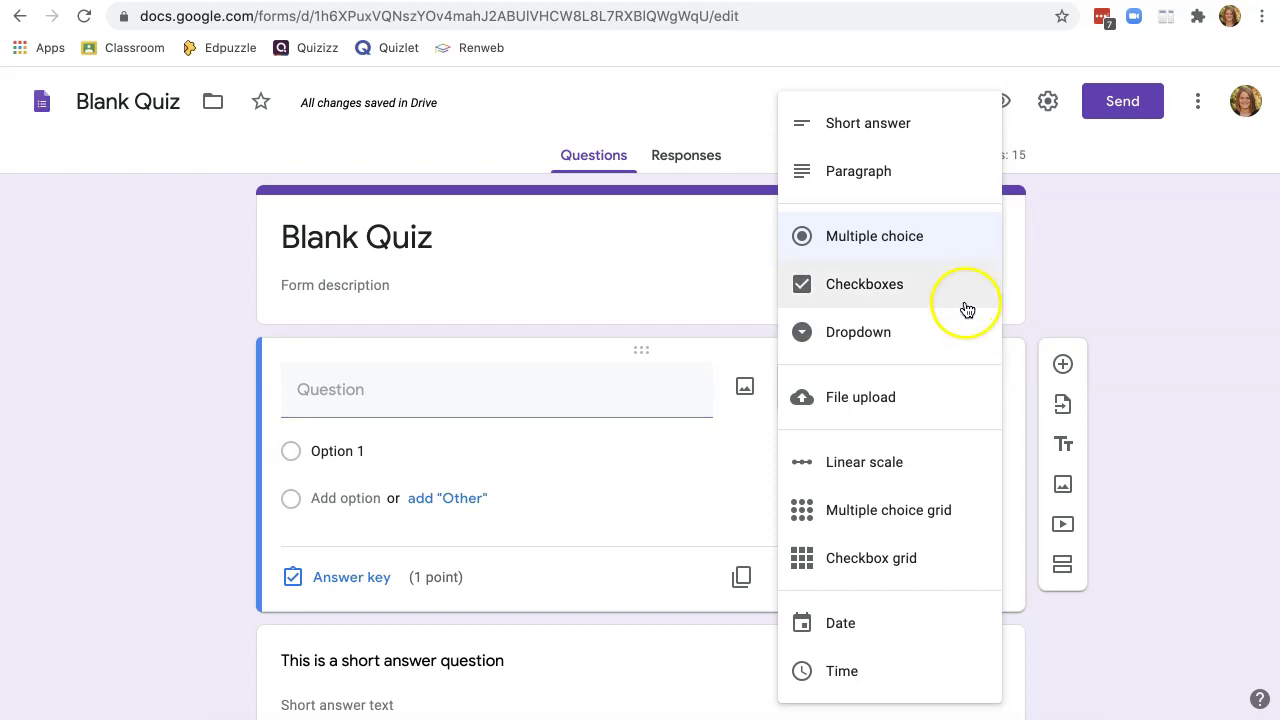
left_click(723, 442)
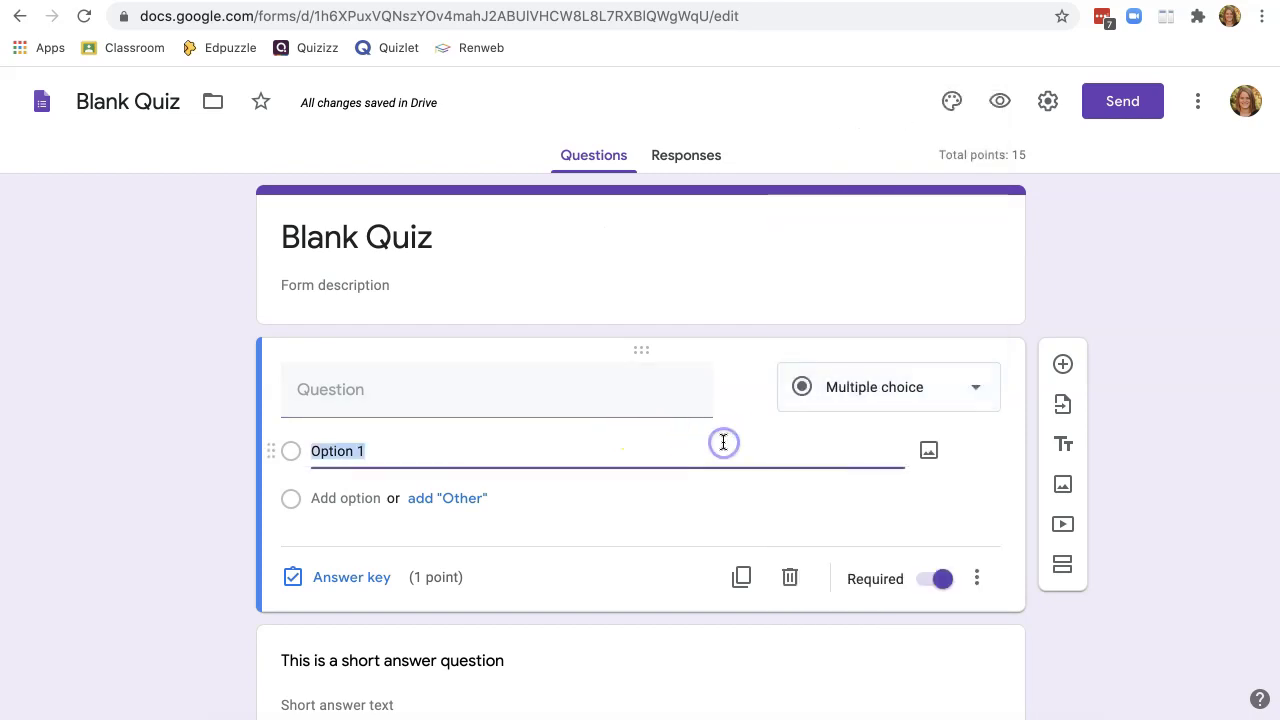
left_click(360, 389)
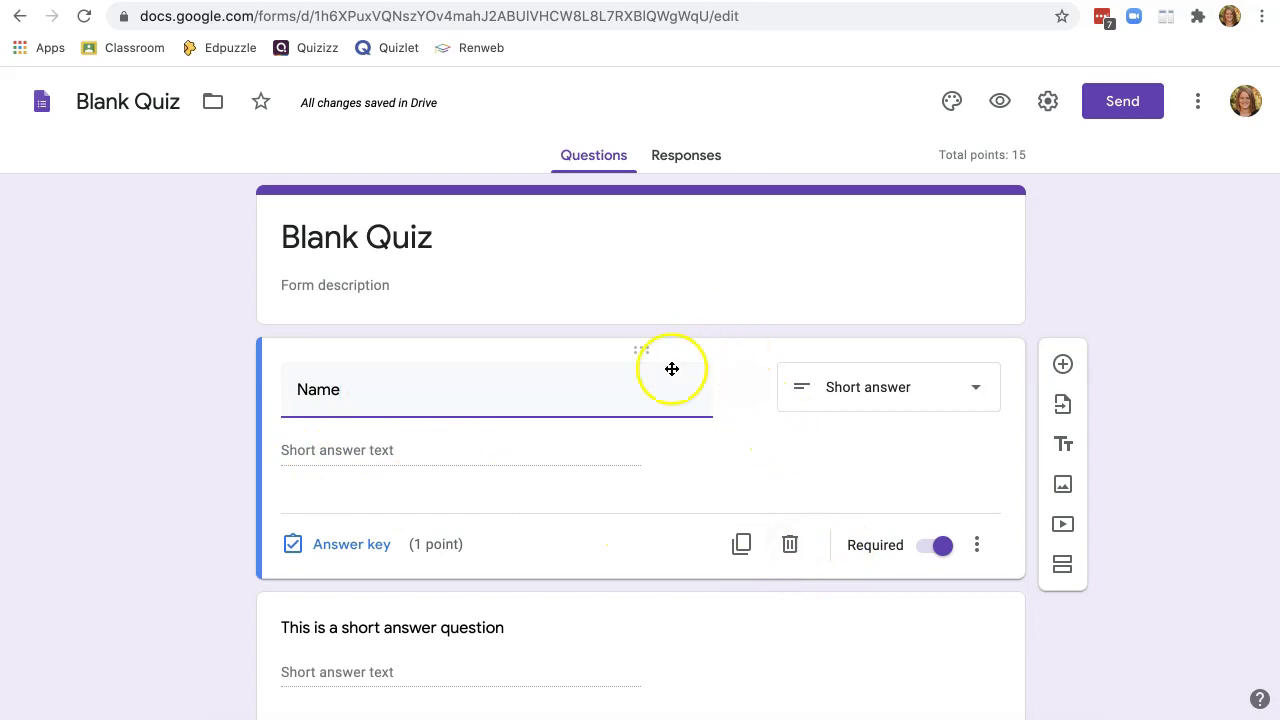
left_click(157, 437)
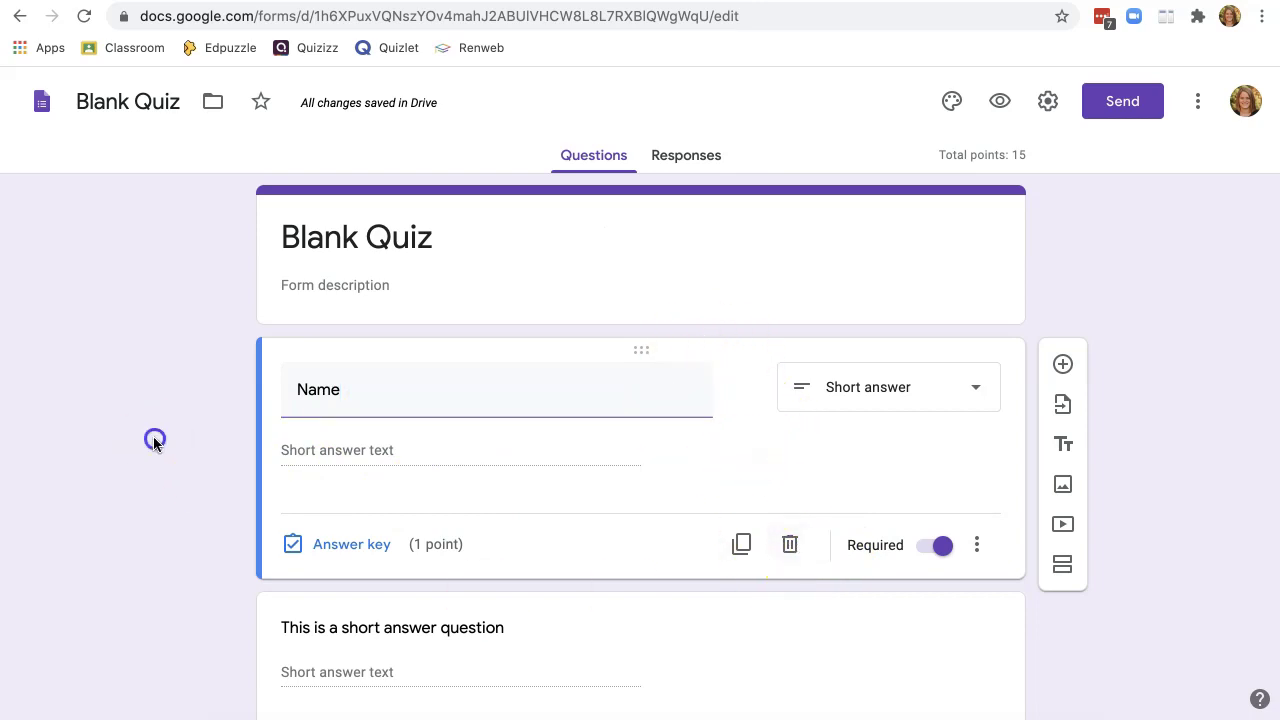
Step: Look over the existing quiz questions and delete the "Name" question
scroll(183, 586, "down", 3)
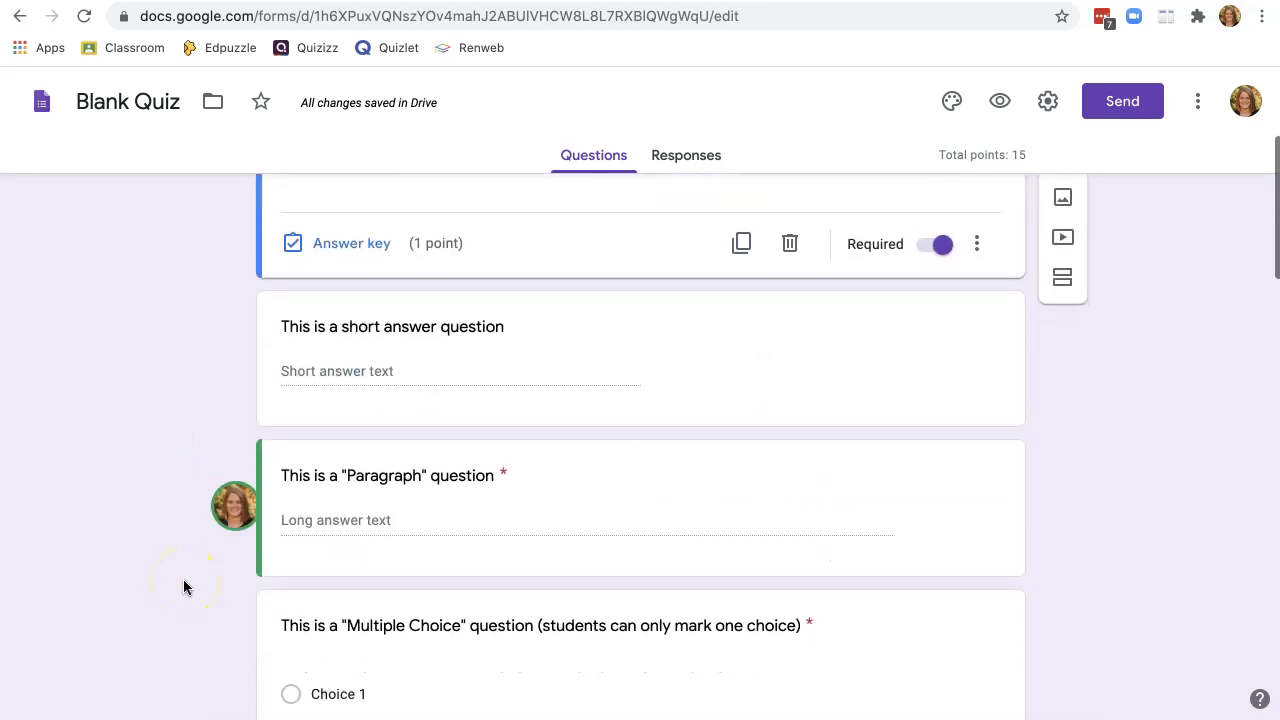
left_click(723, 274)
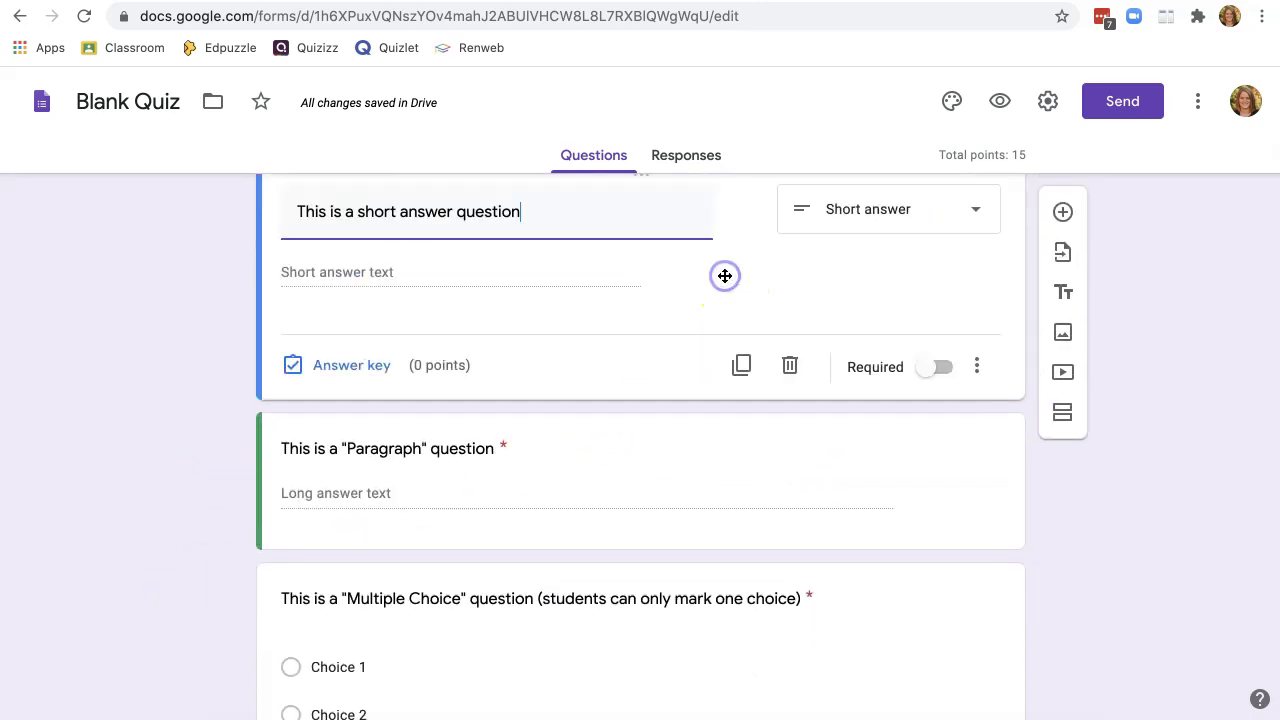
scroll(790, 378, "up", 3)
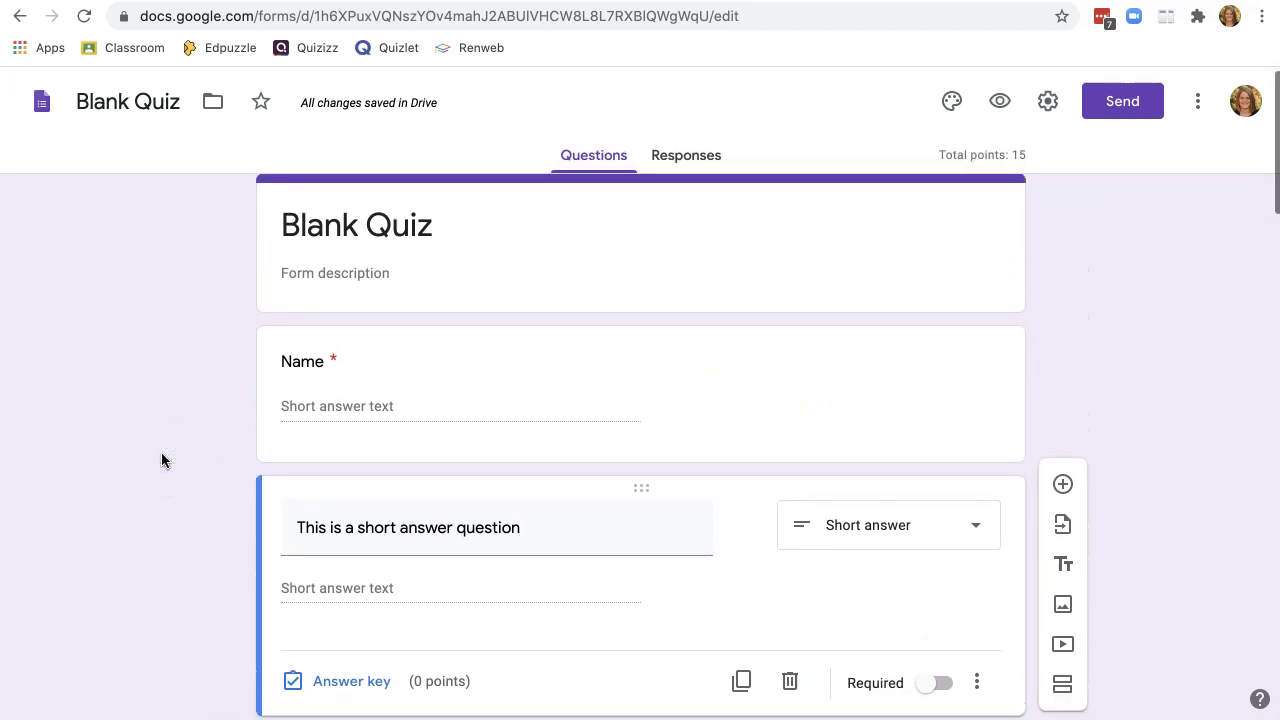
scroll(163, 458, "down", 5)
scroll(163, 460, "down", 2)
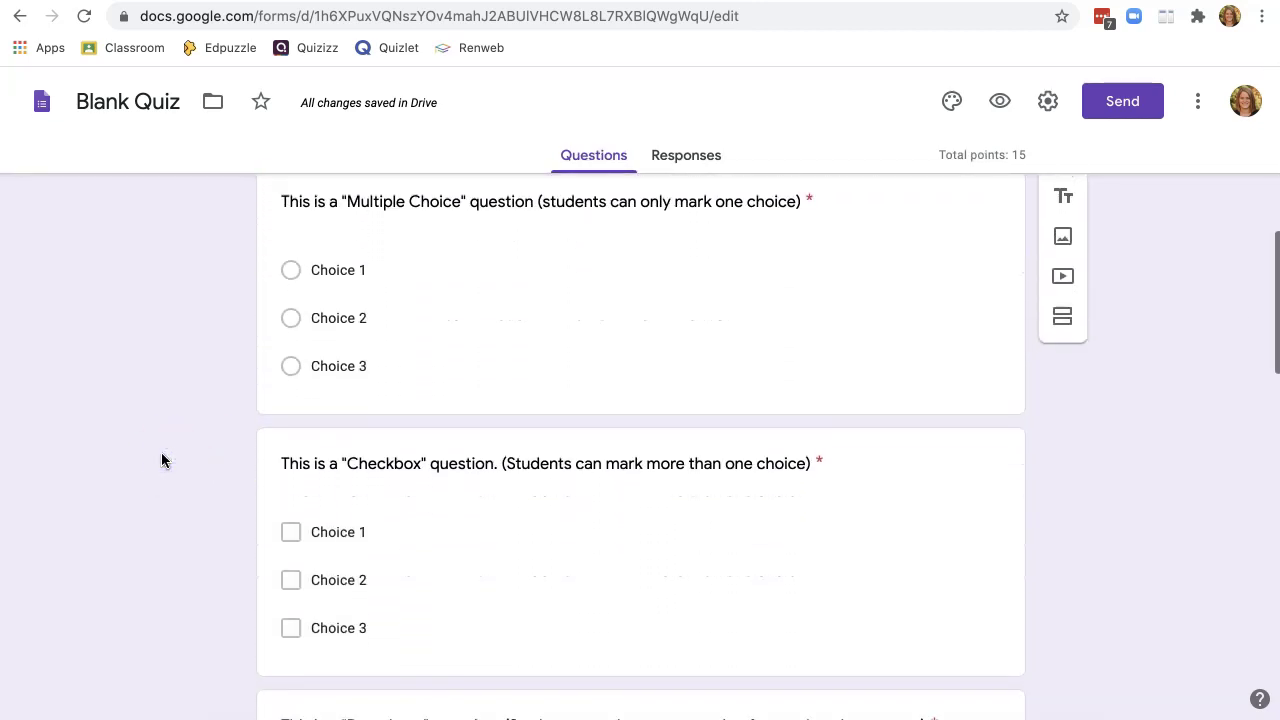
scroll(163, 460, "up", 3)
scroll(762, 250, "up", 5)
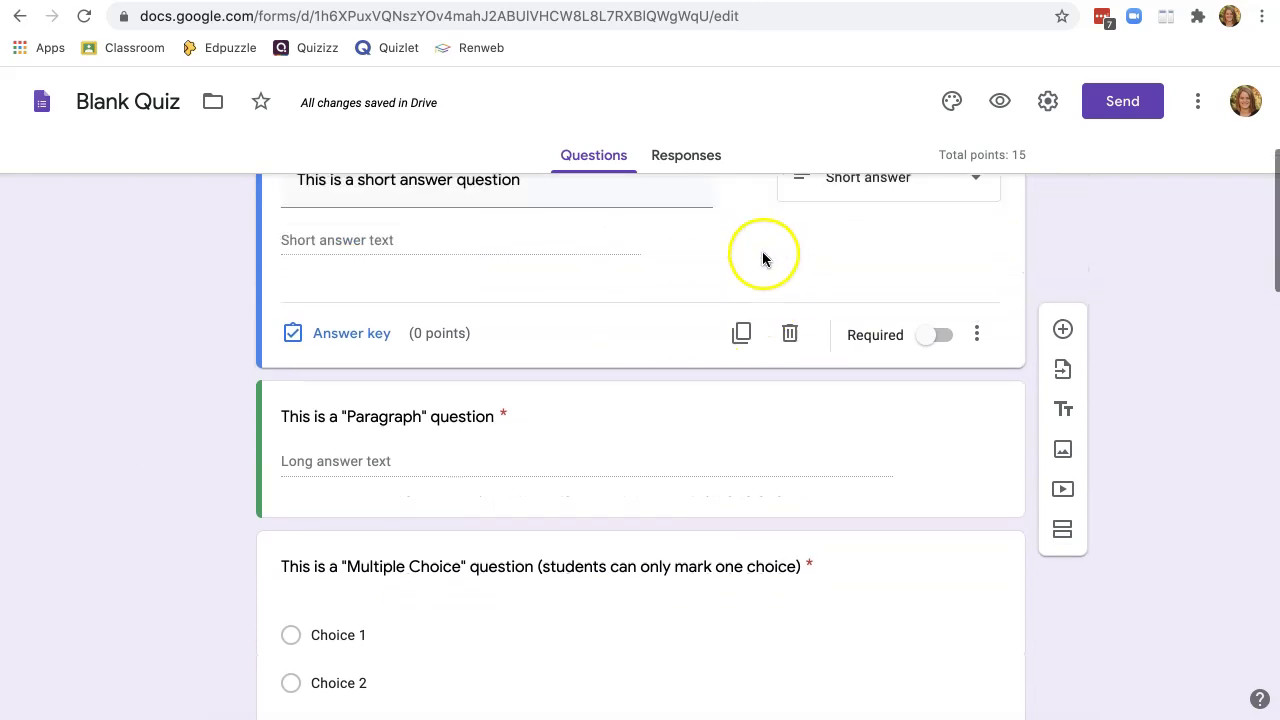
left_click(708, 344)
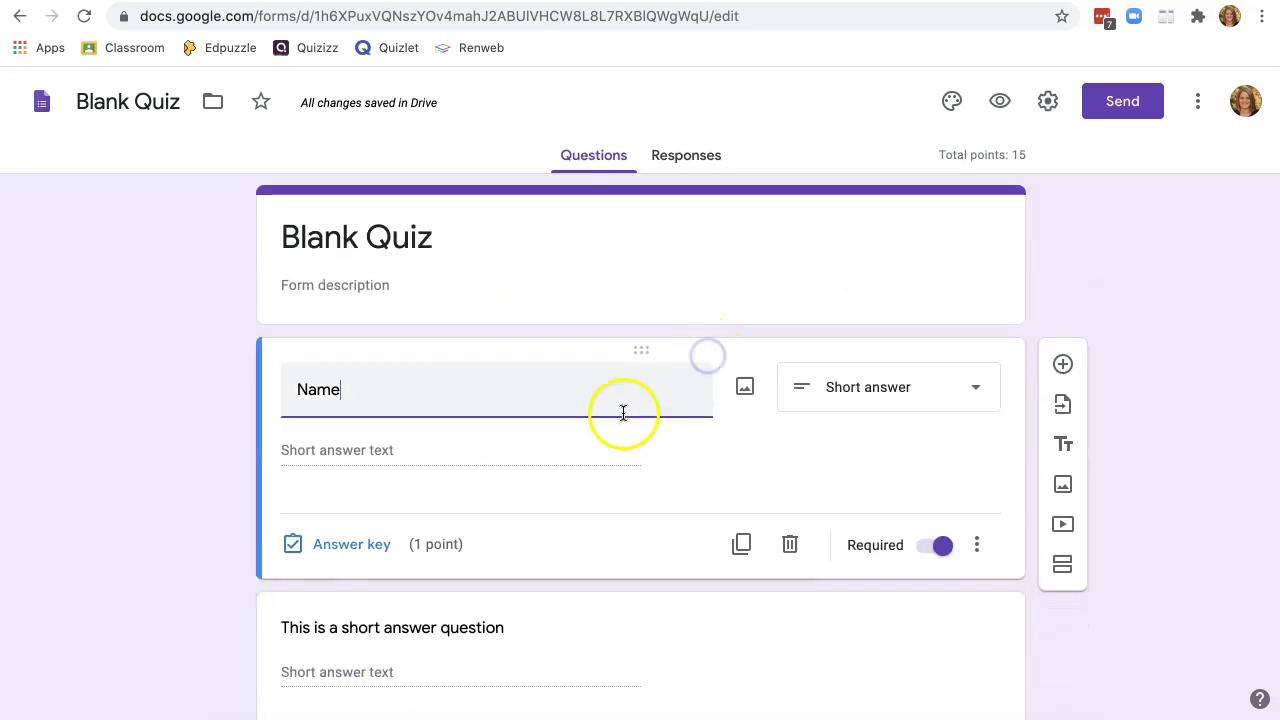
left_click(789, 544)
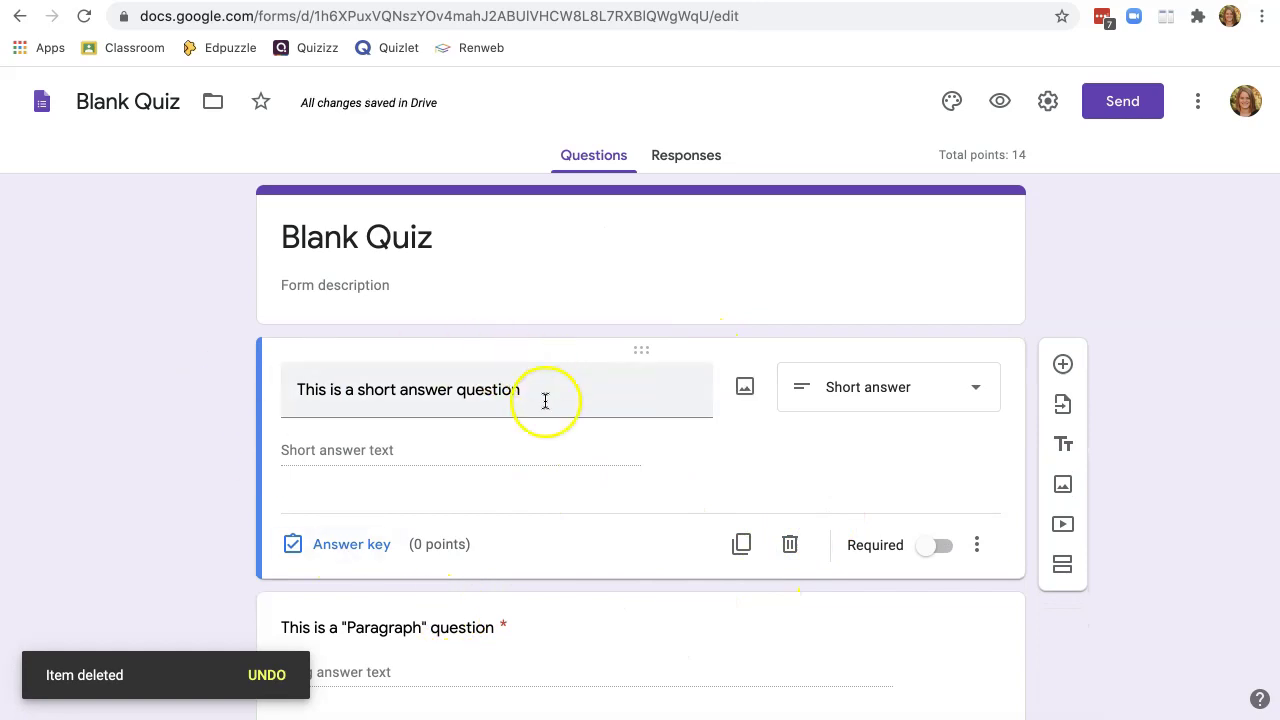
Step: Review the question types available for the short answer question without changing its type
scroll(551, 474, "down", 2)
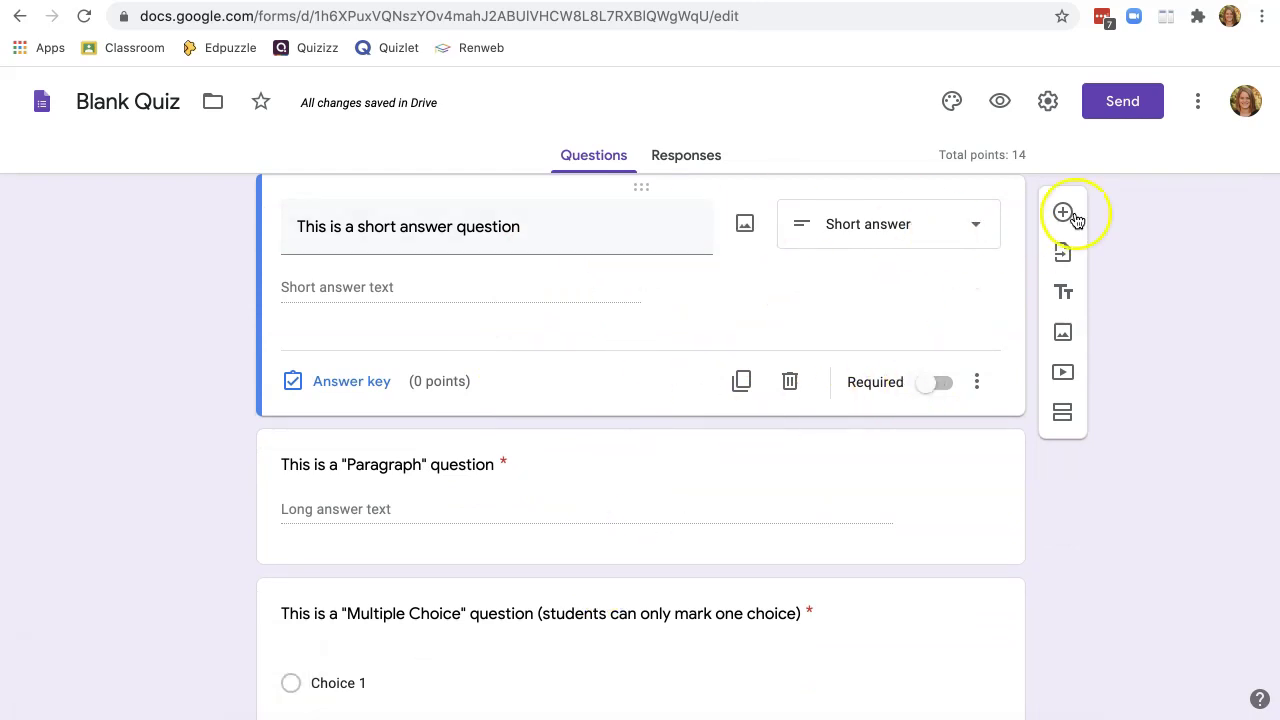
left_click(954, 232)
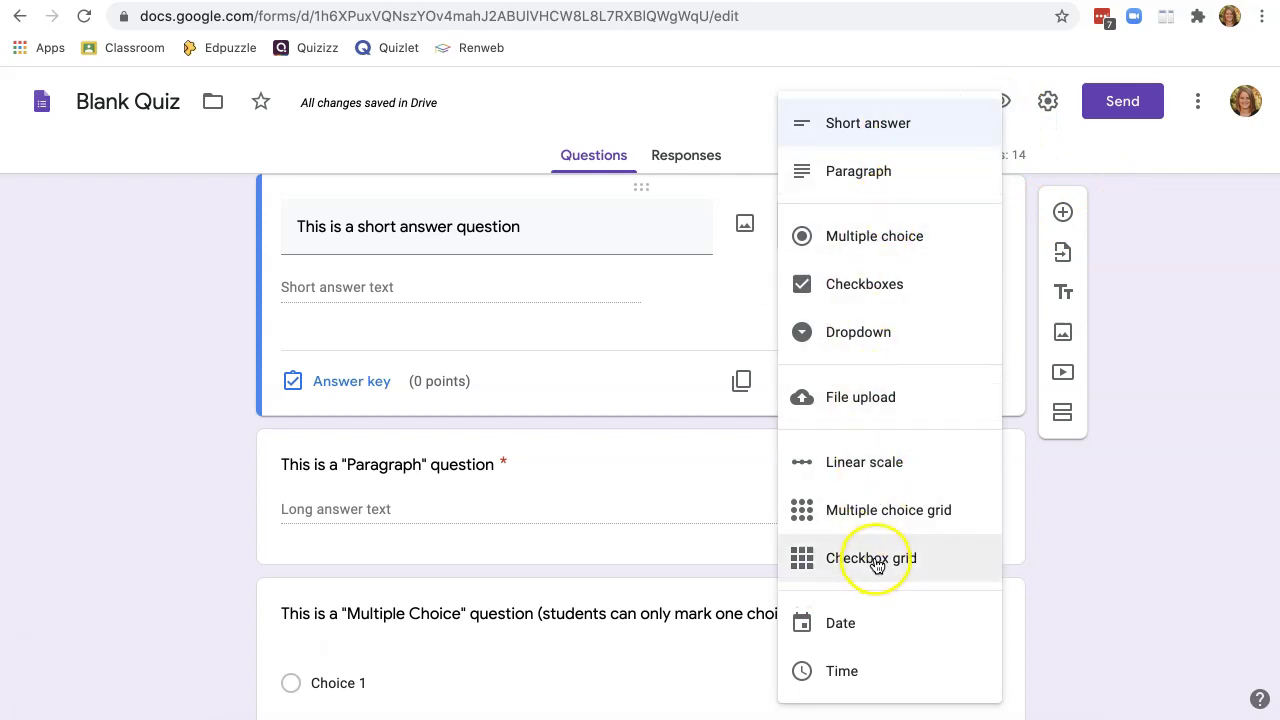
left_click(1260, 298)
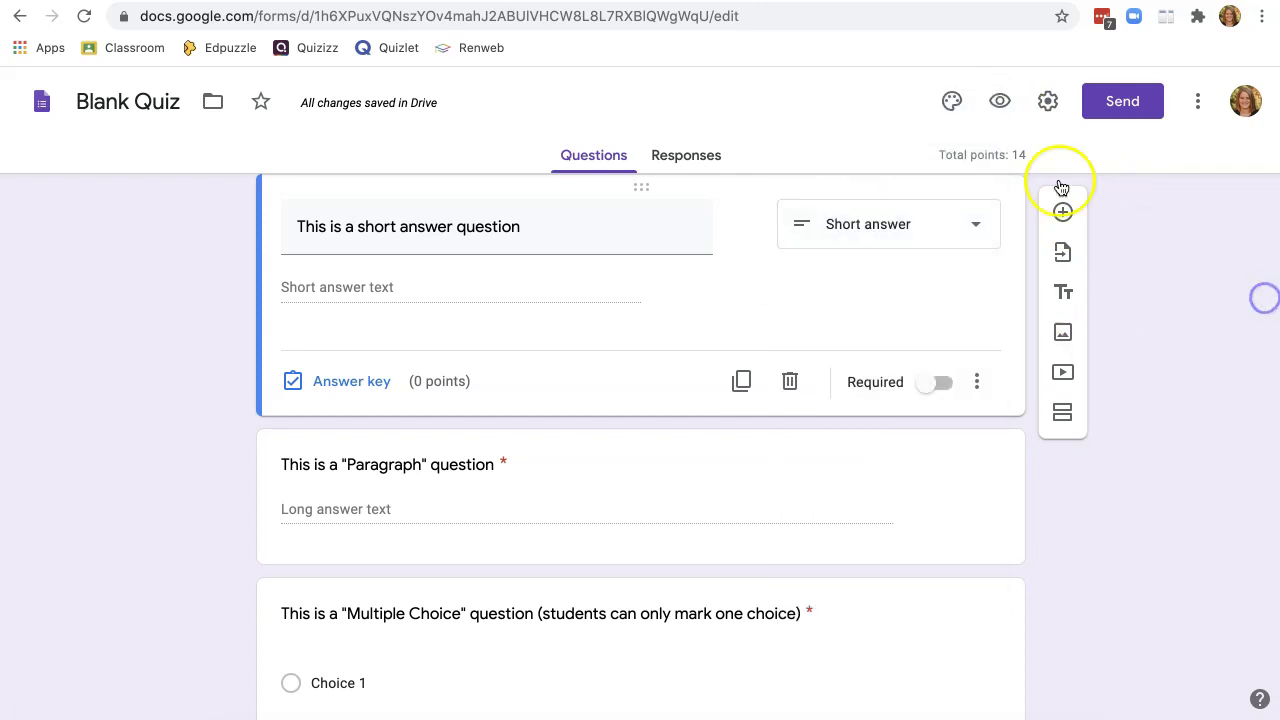
Step: Preview the quiz as students see it and examine the short answer, paragraph and multiple choice questions
left_click(1000, 102)
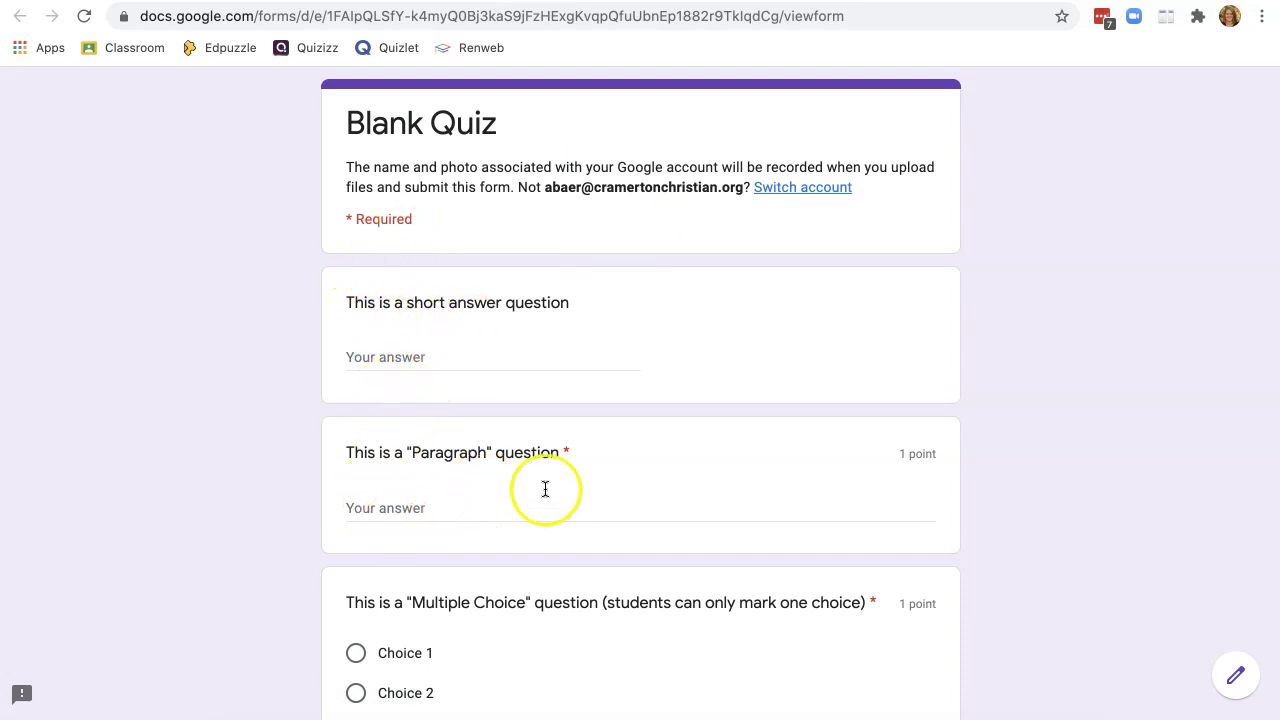
scroll(244, 371, "down", 2)
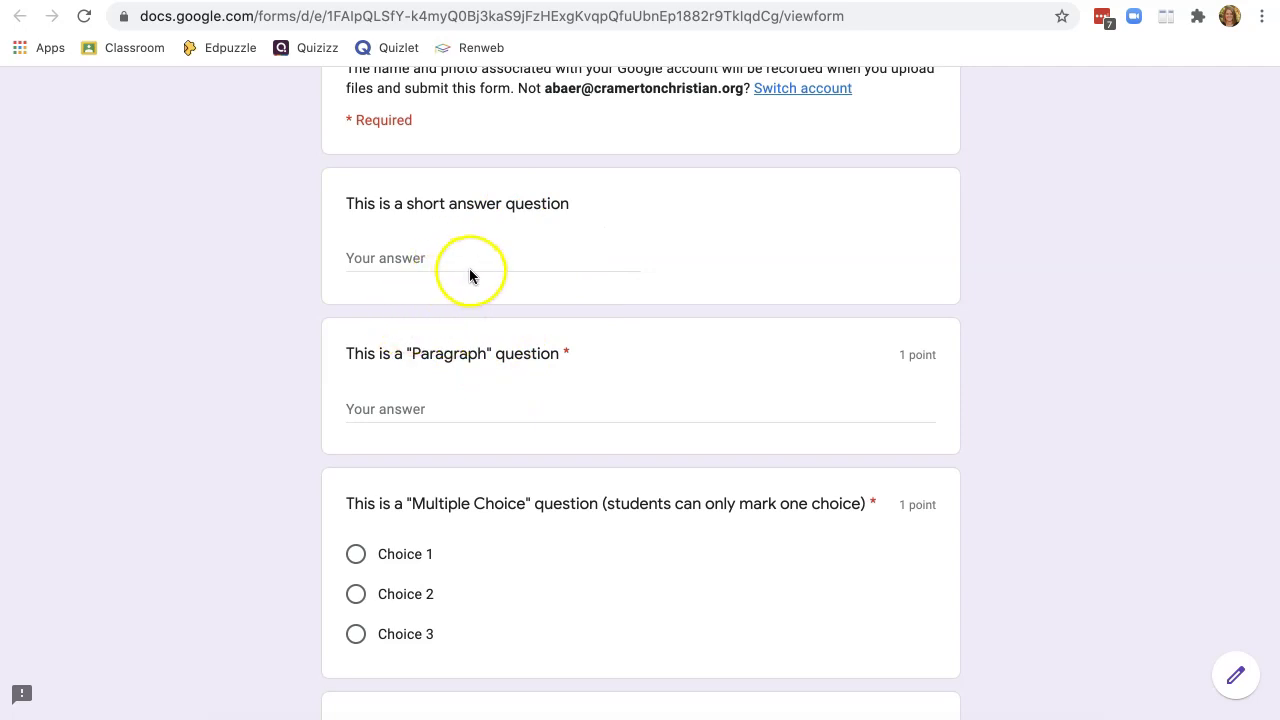
scroll(566, 272, "down", 8)
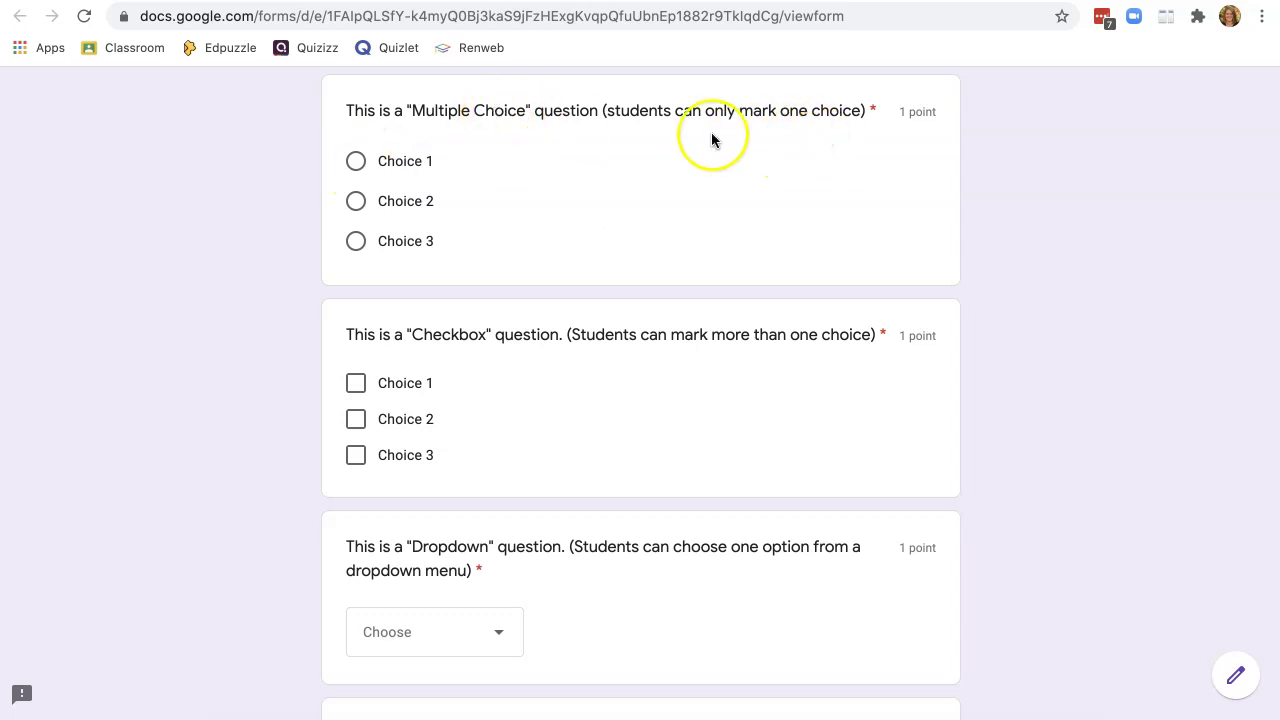
Step: Answer the multiple choice question with Choice 3 and the checkbox question with Choice 1 and Choice 2
left_click(359, 163)
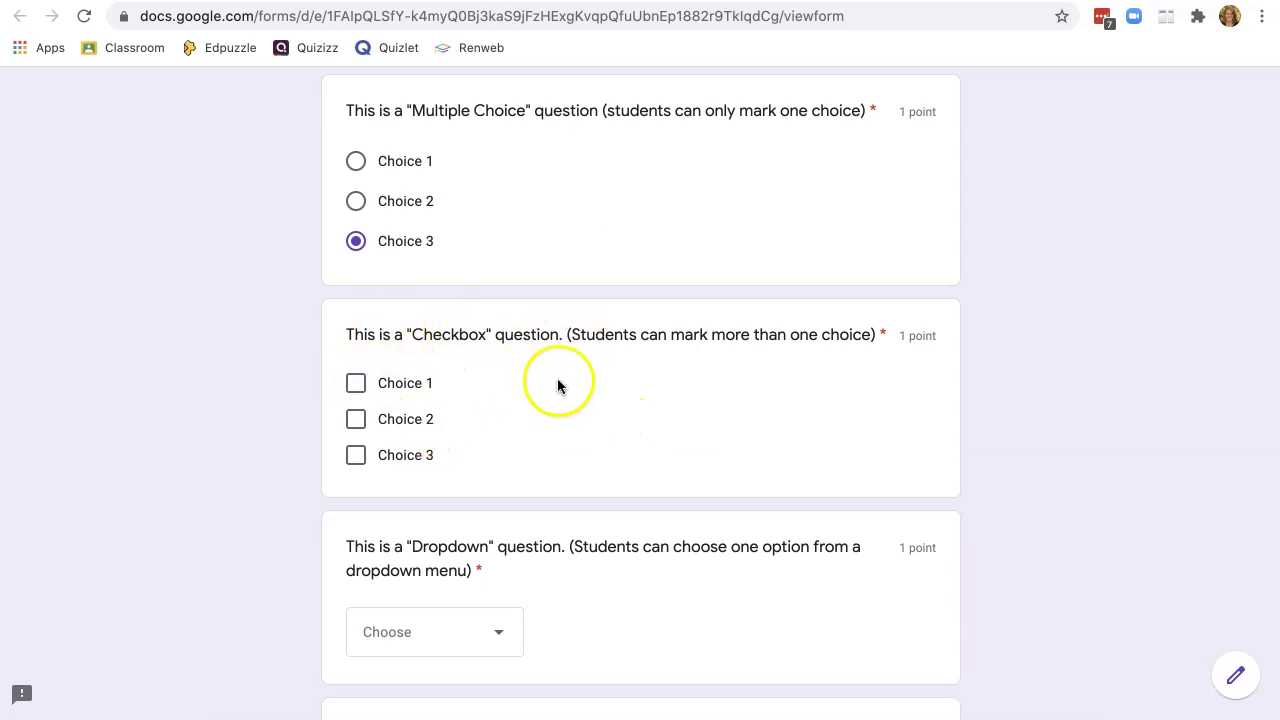
left_click(357, 424)
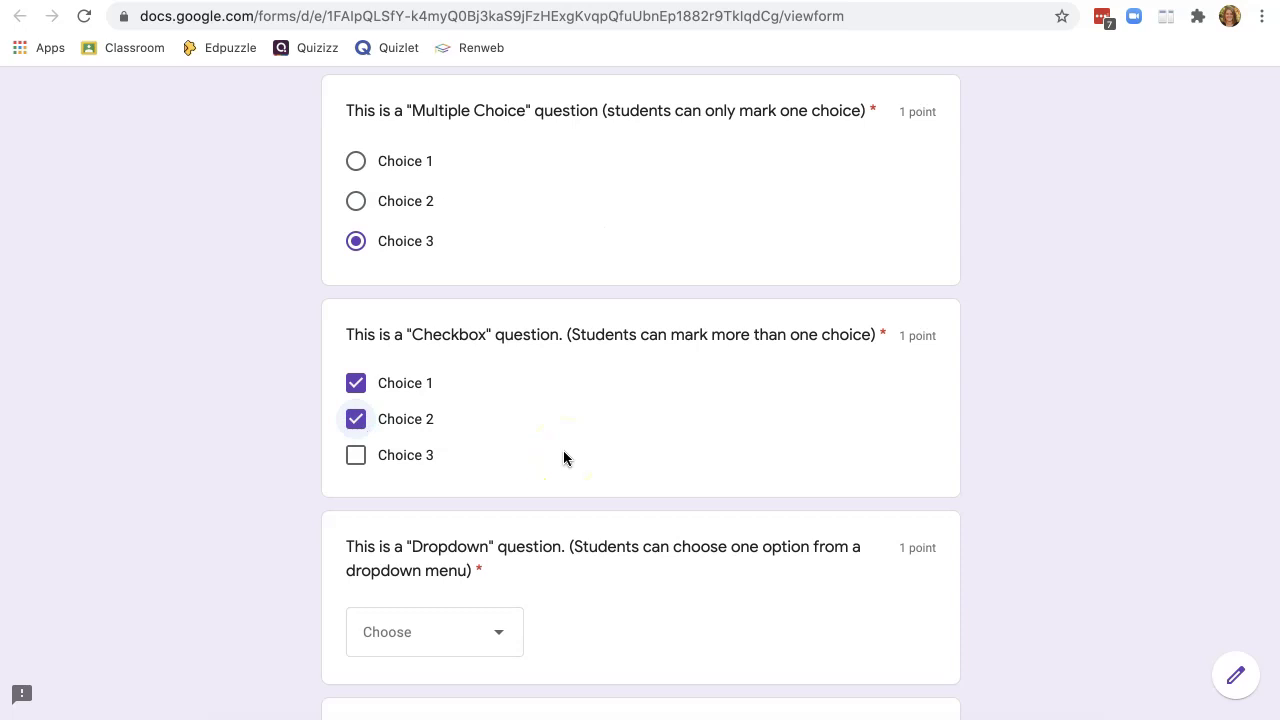
Step: Select Choice 2 as the answer to the dropdown question
scroll(563, 458, "down", 5)
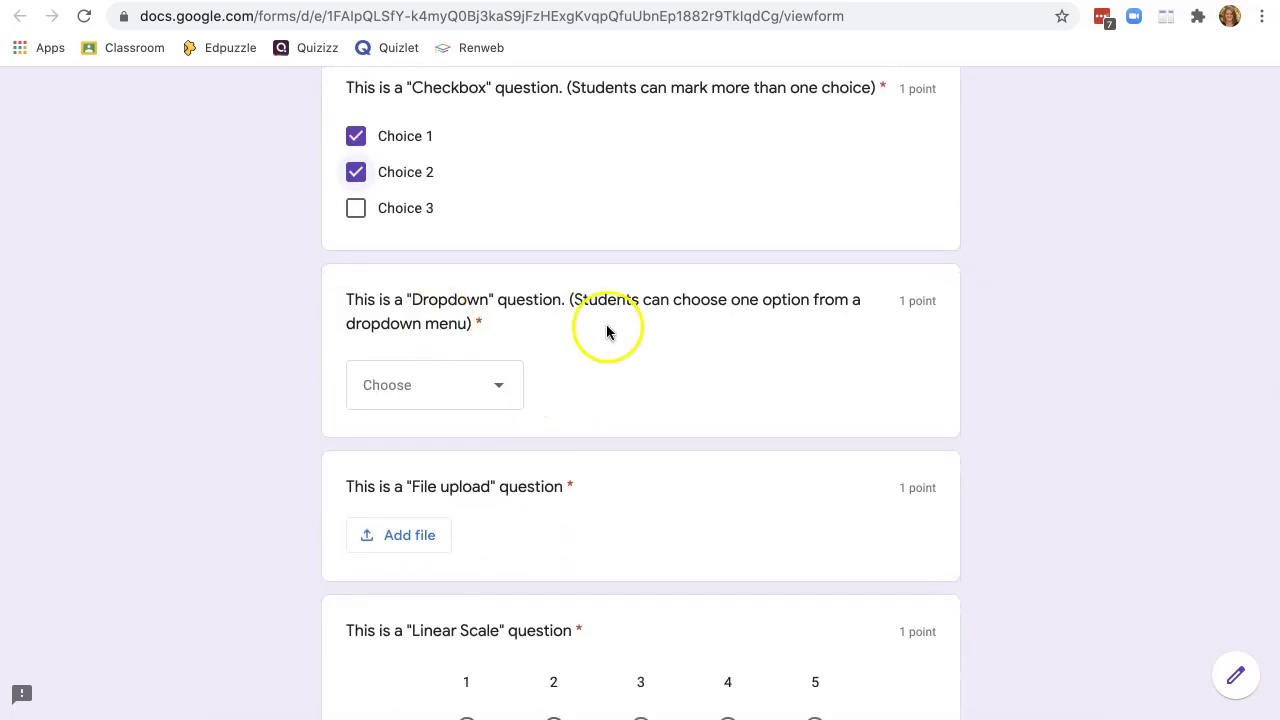
left_click(519, 392)
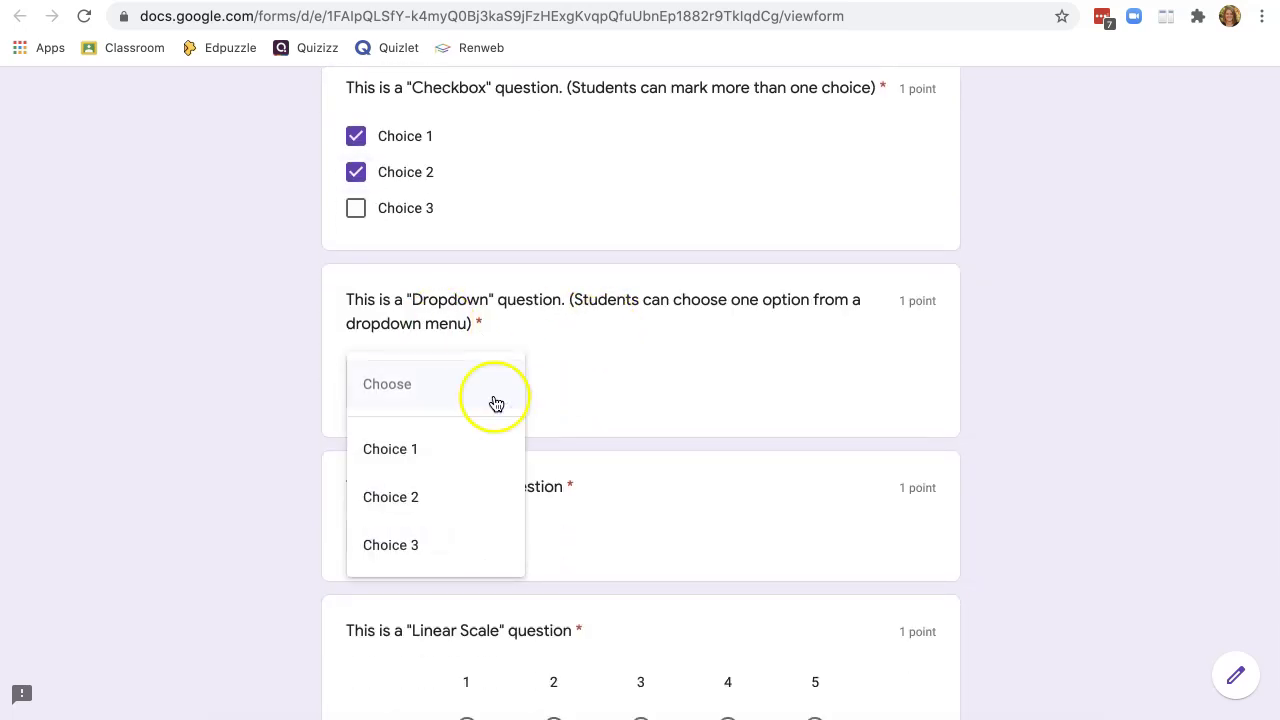
left_click(576, 375)
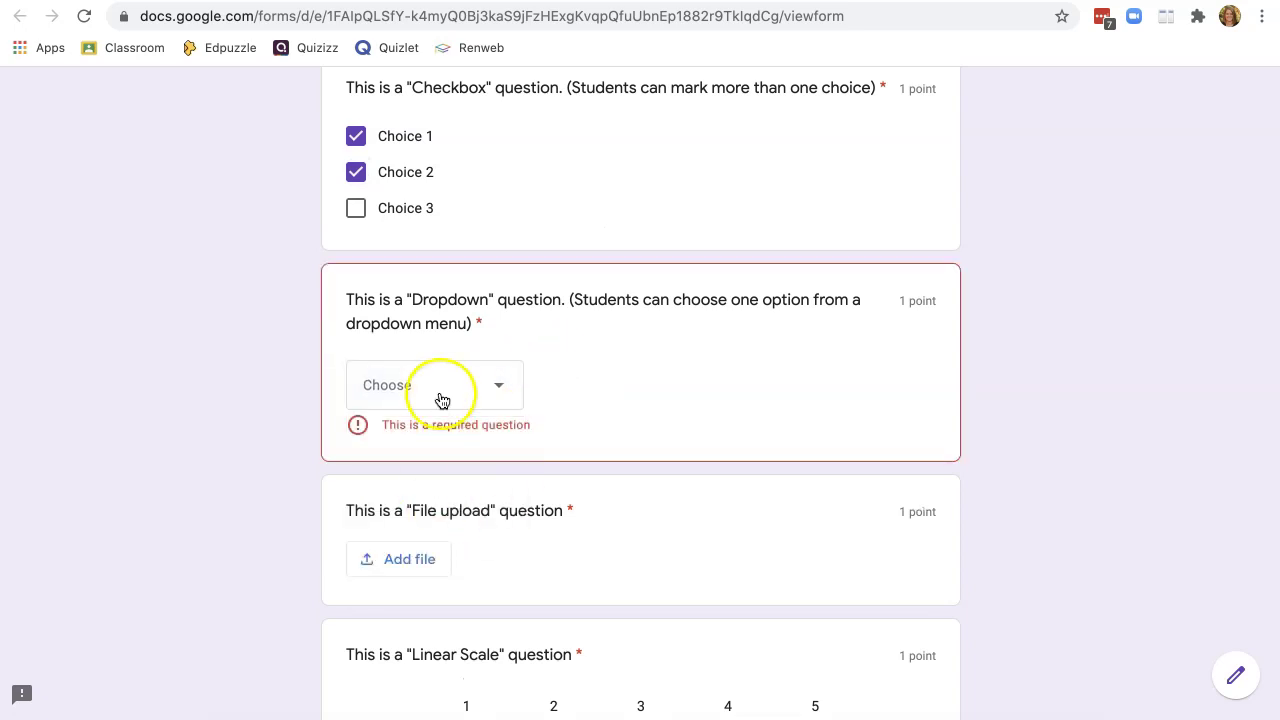
left_click(497, 388)
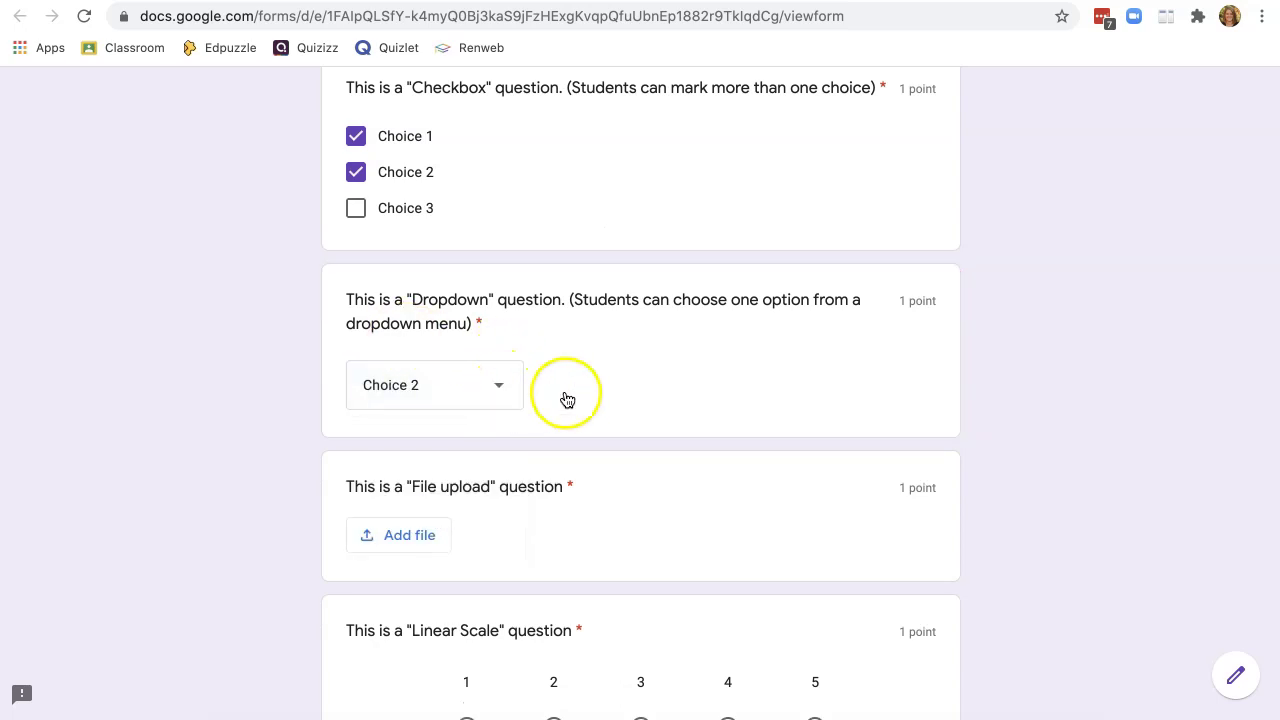
Step: Inspect the file insertion options of the file upload question and close them without uploading anything
scroll(698, 399, "up", 1)
scroll(698, 399, "down", 4)
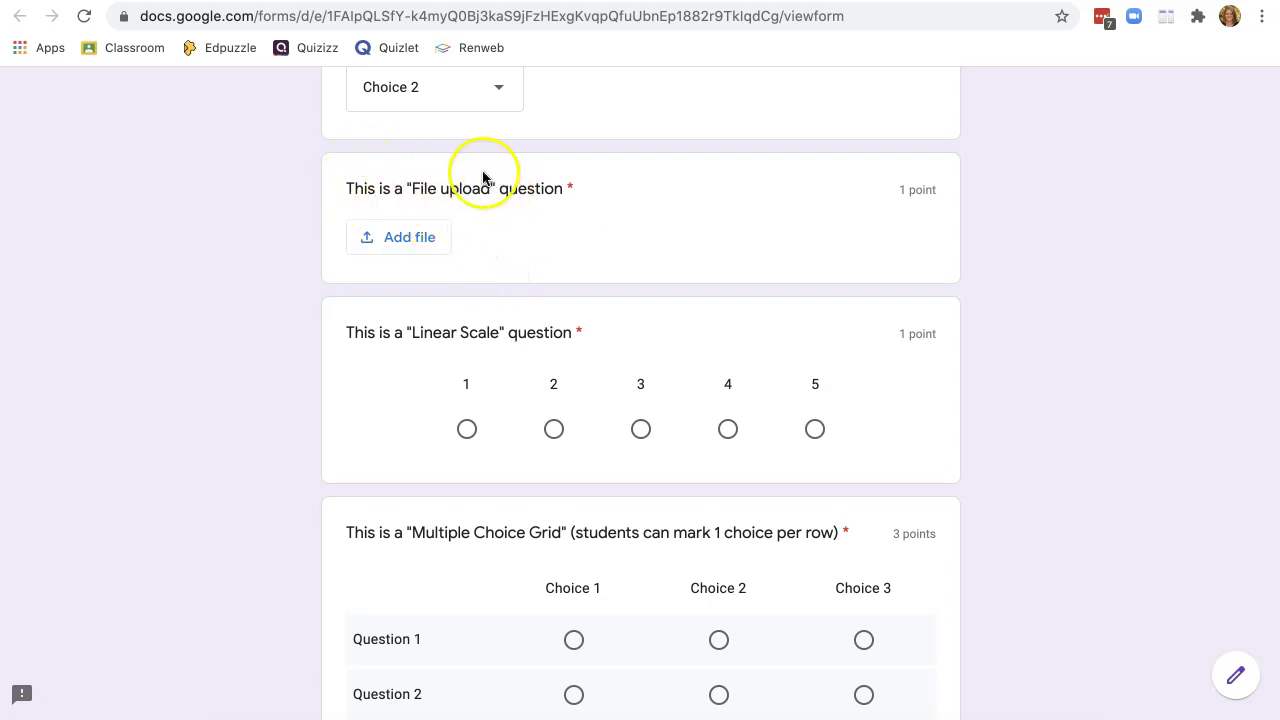
left_click(391, 237)
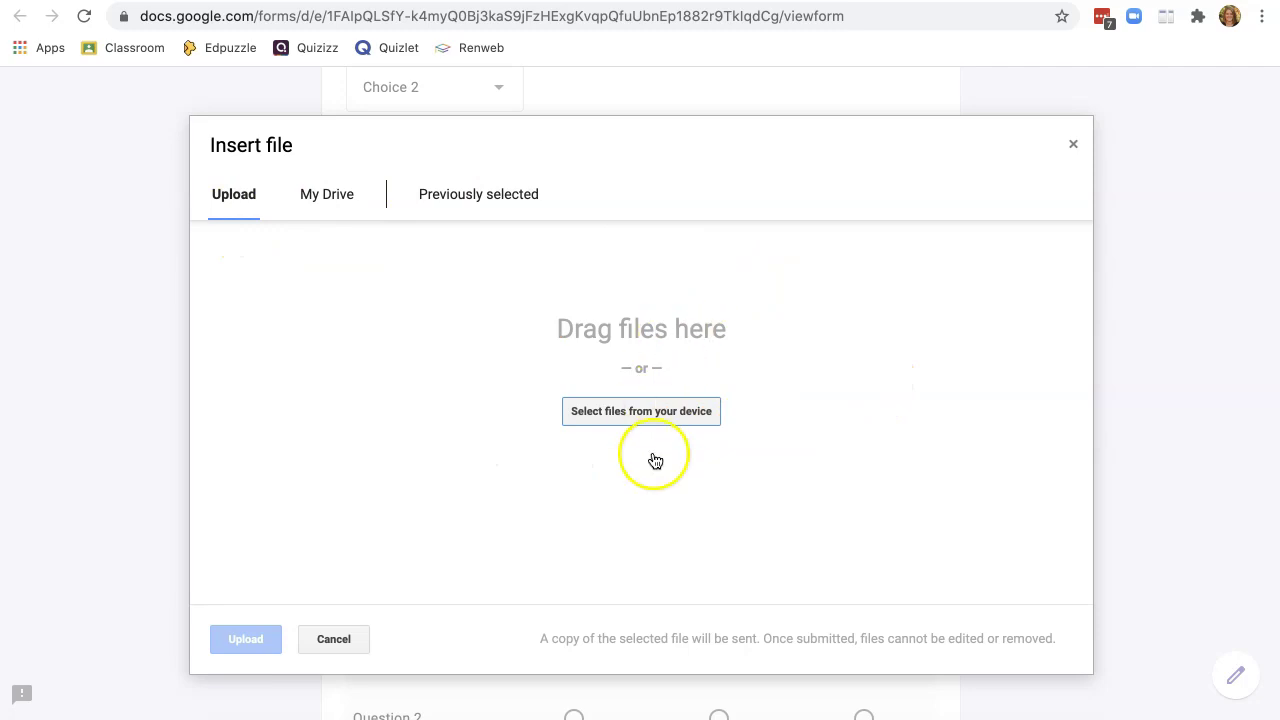
left_click(1076, 148)
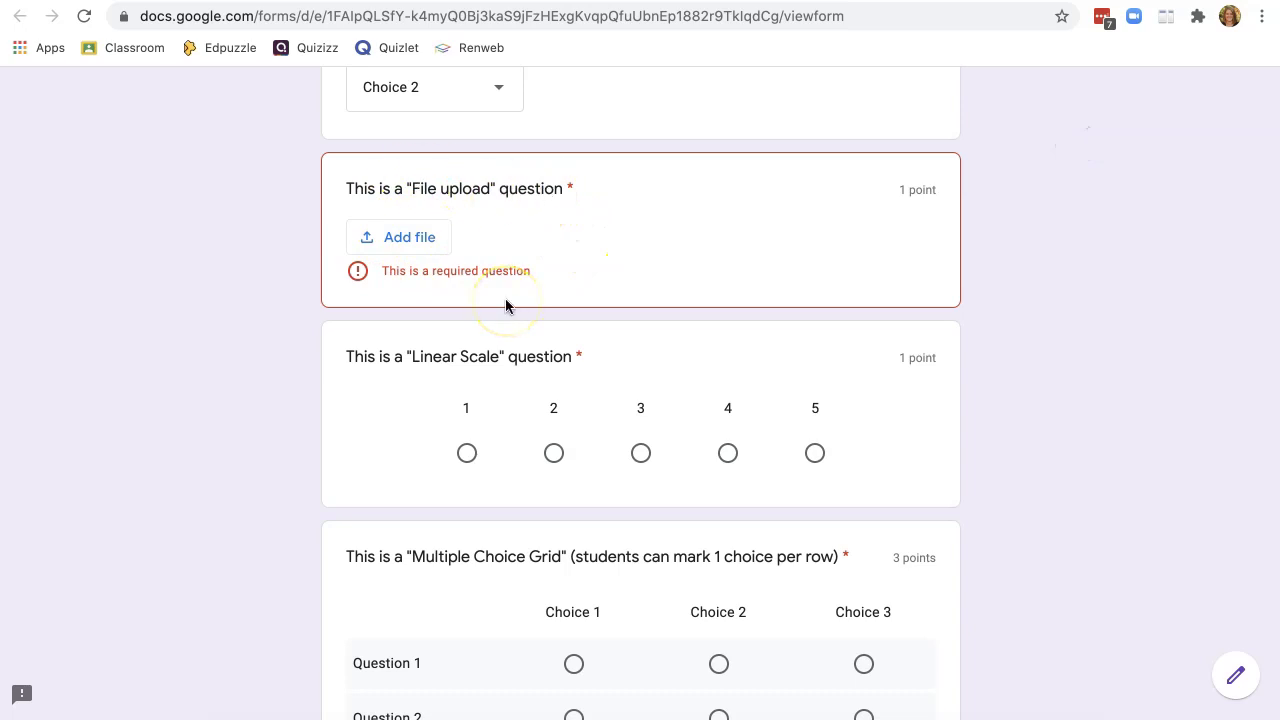
Step: Mark one choice per row in the multiple choice grid, using Choice 2 for Question 2 and Question 3
scroll(332, 390, "down", 2)
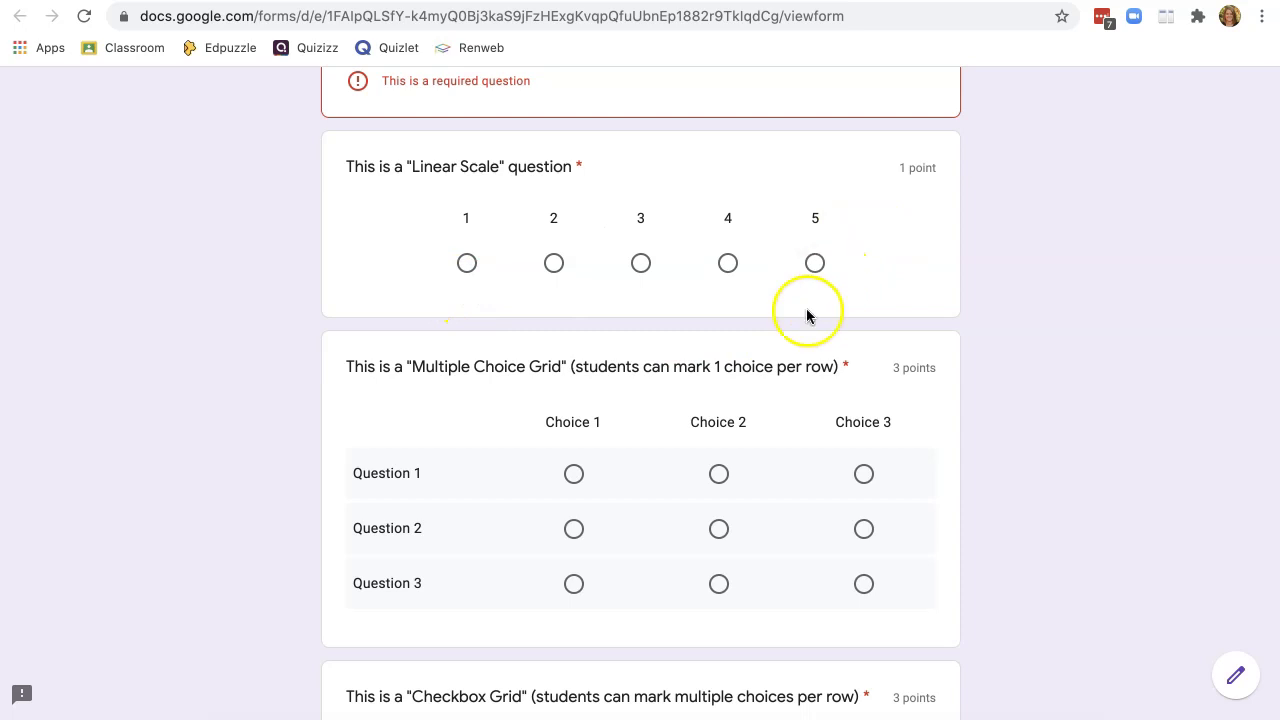
scroll(1035, 375, "down", 5)
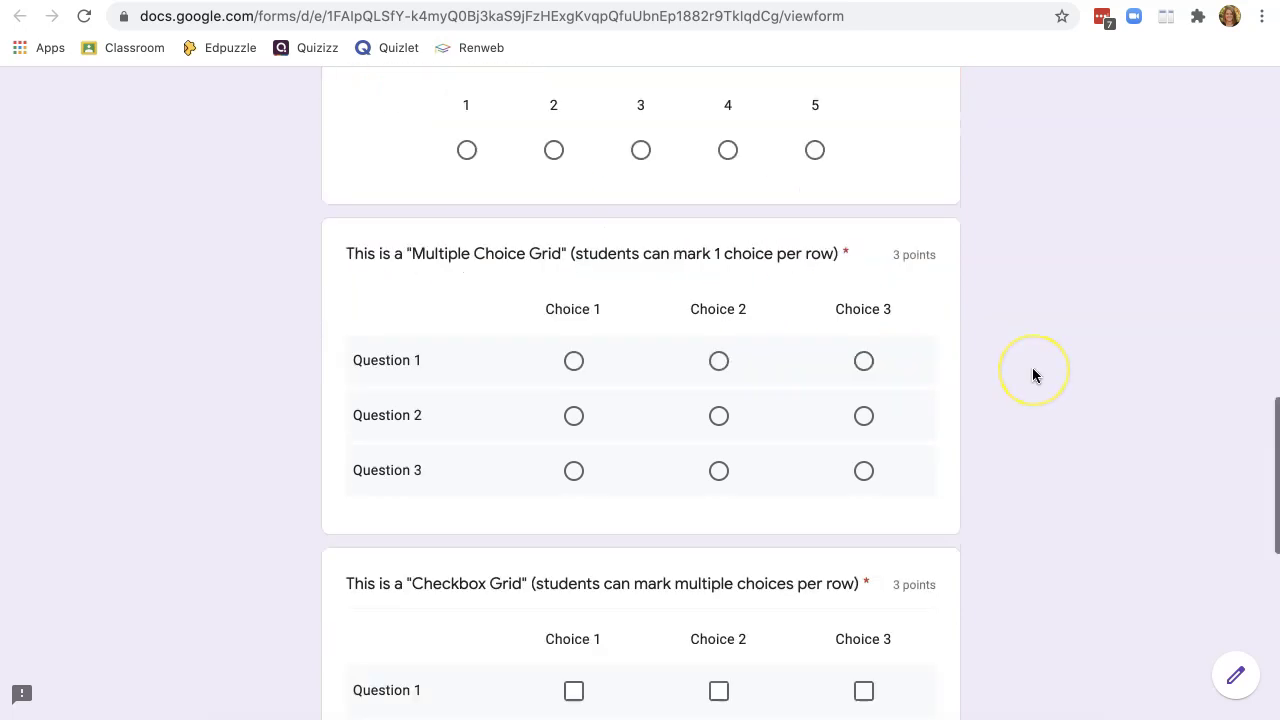
scroll(1035, 375, "up", 1)
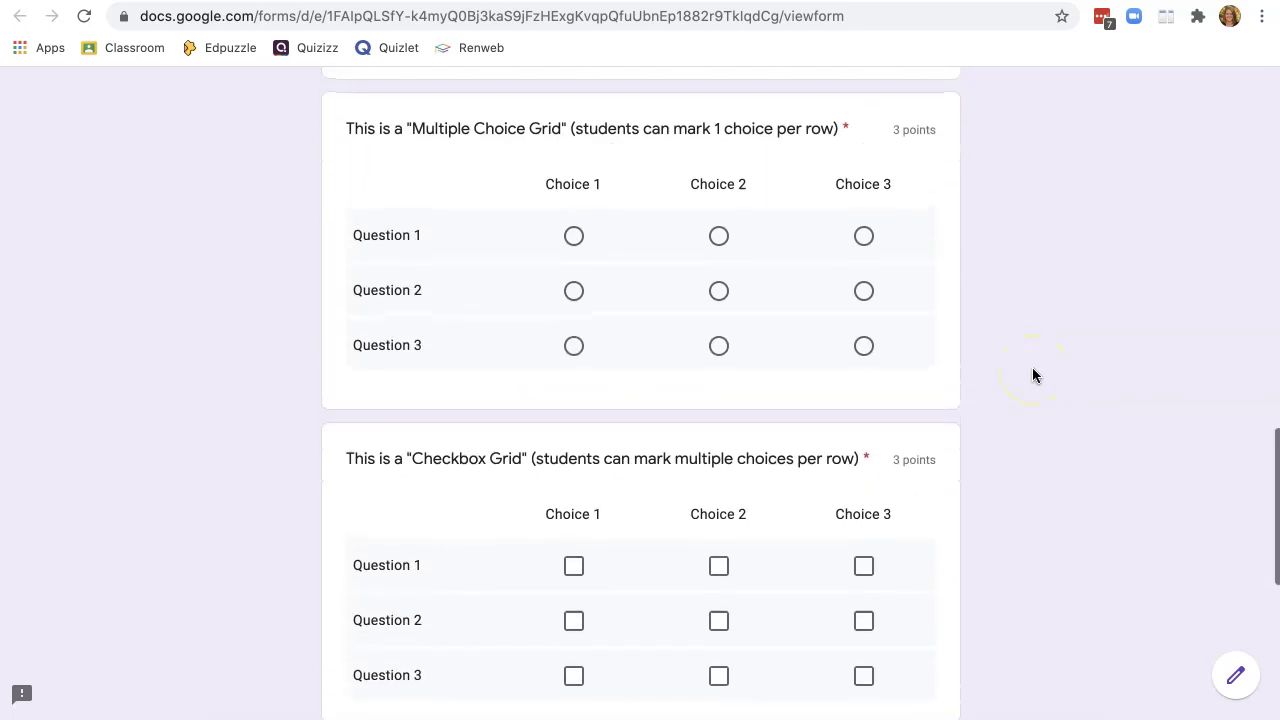
scroll(1035, 375, "down", 1)
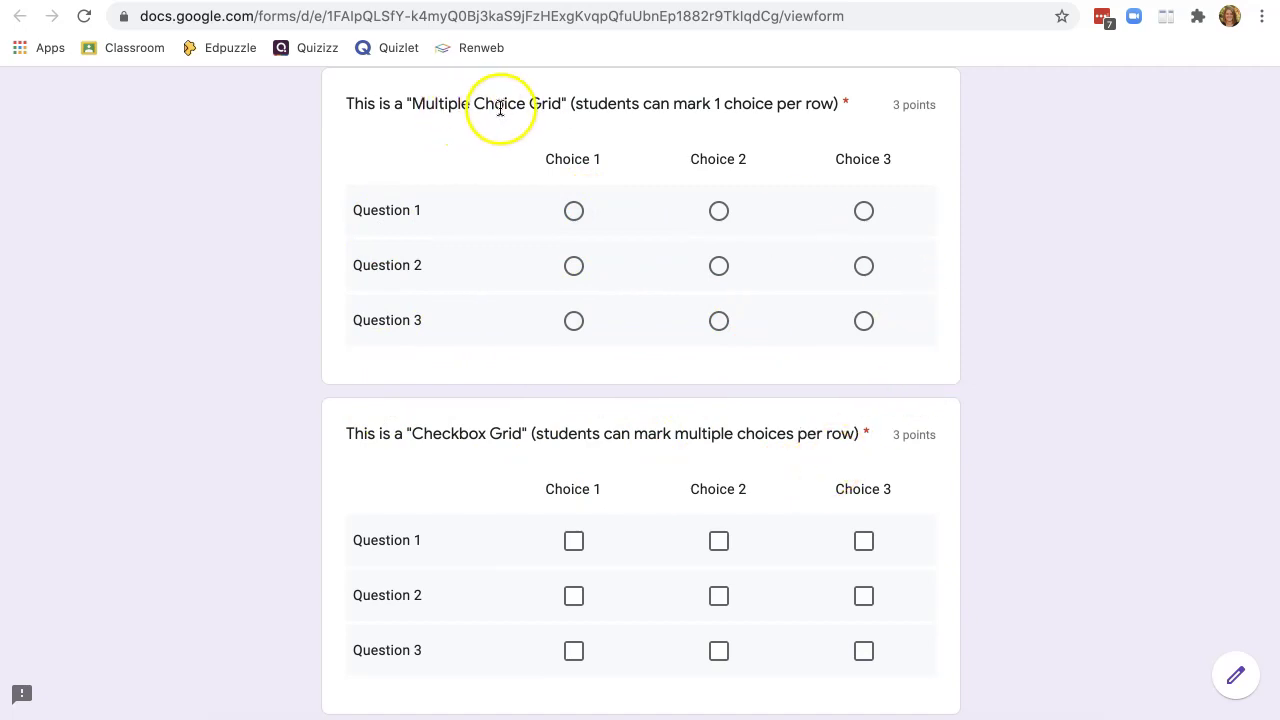
left_click(574, 210)
left_click(716, 215)
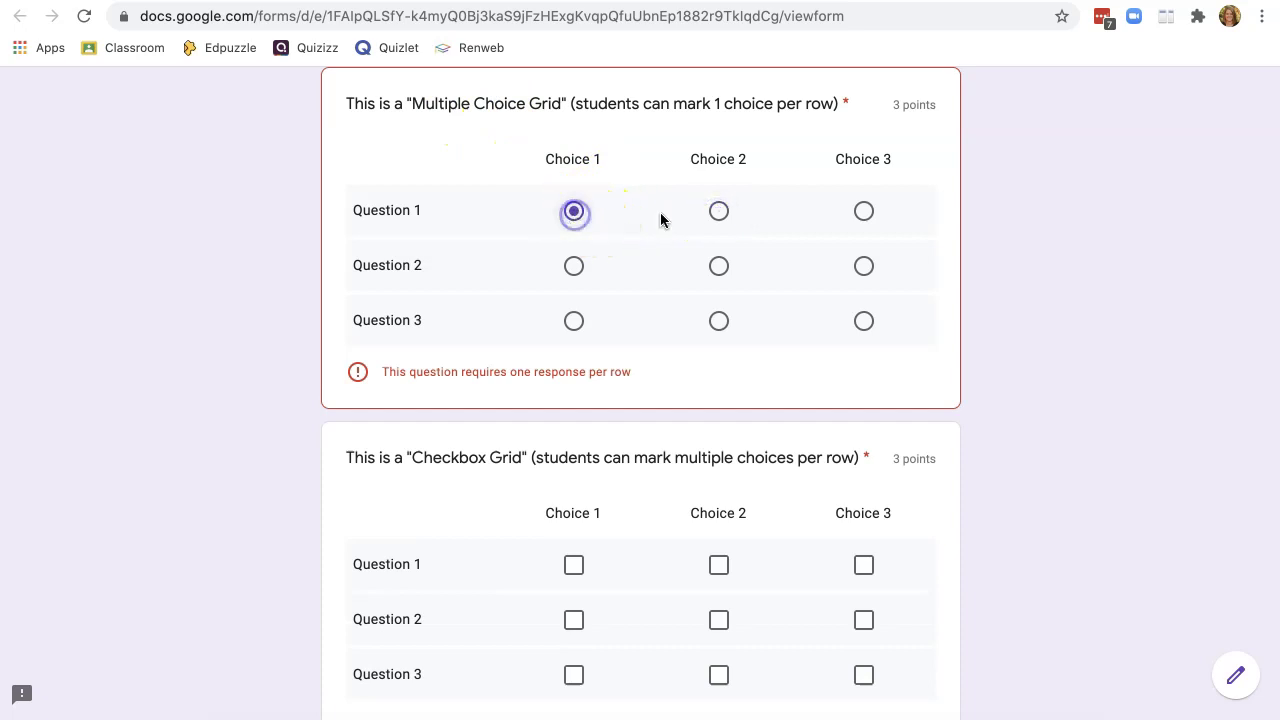
left_click(719, 320)
Step: Mark both Choice 1 and Choice 2 for Question 1 in the checkbox grid
scroll(634, 310, "down", 2)
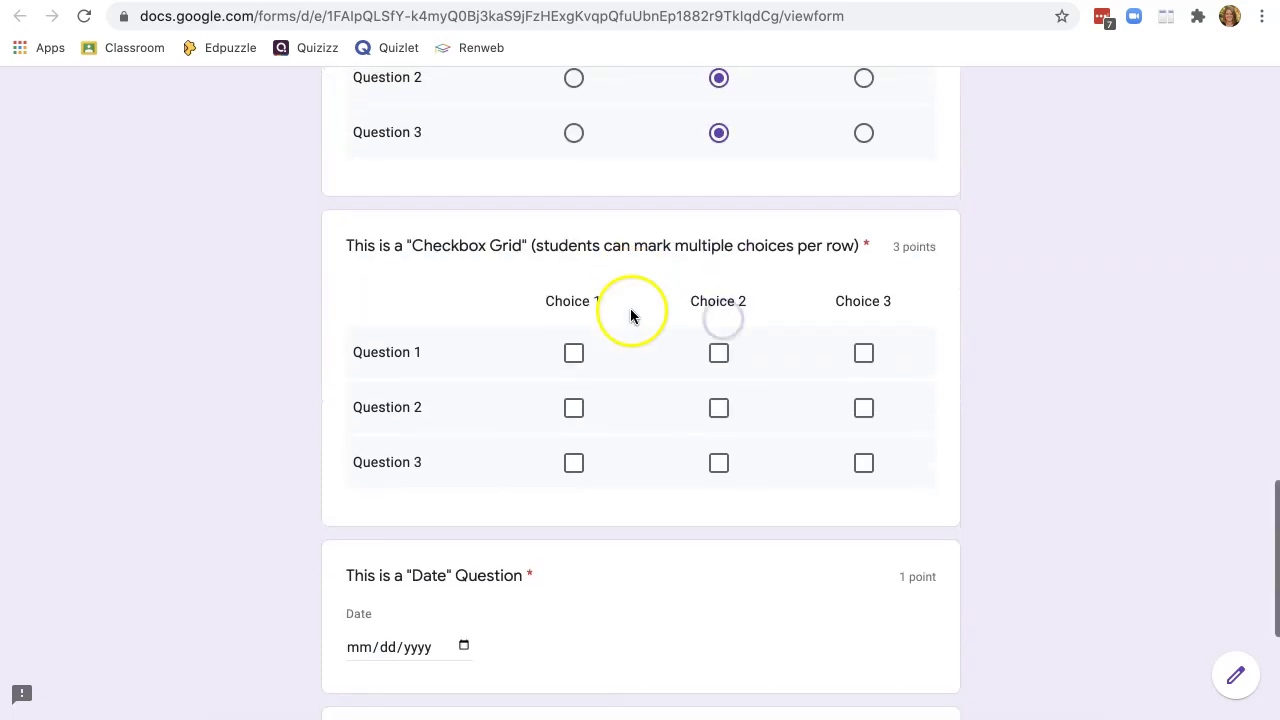
left_click(575, 353)
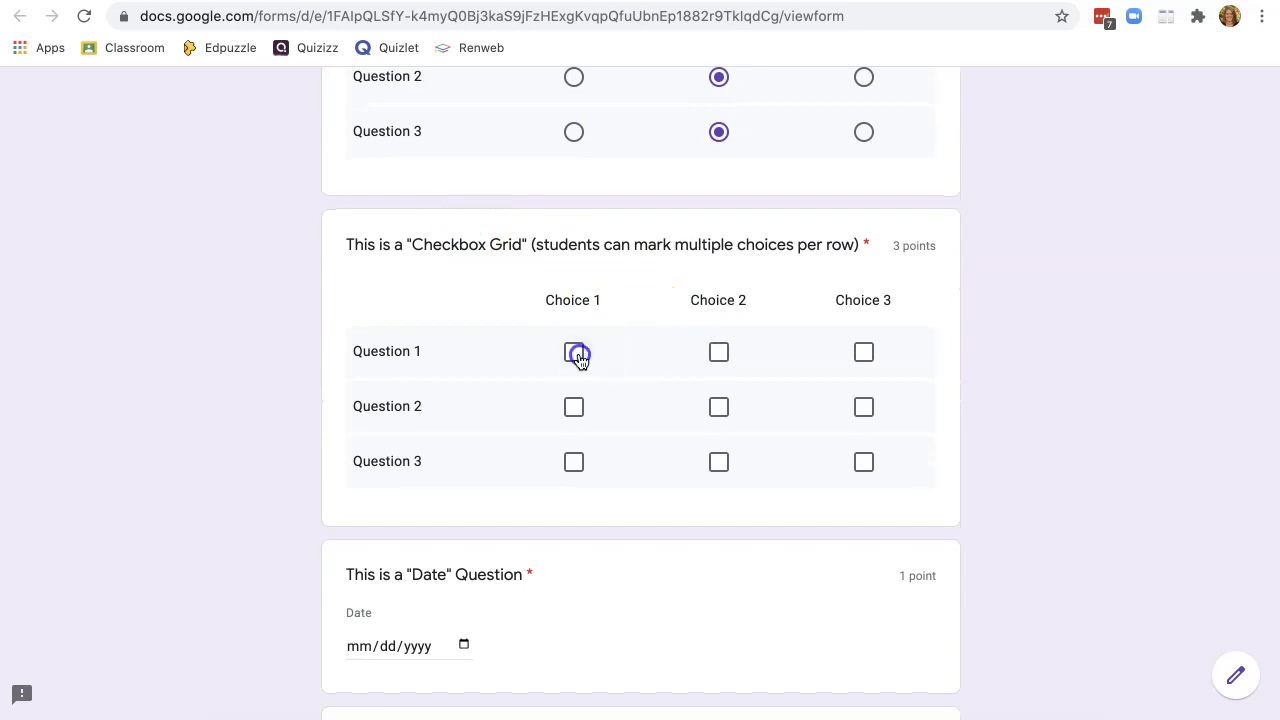
left_click(716, 355)
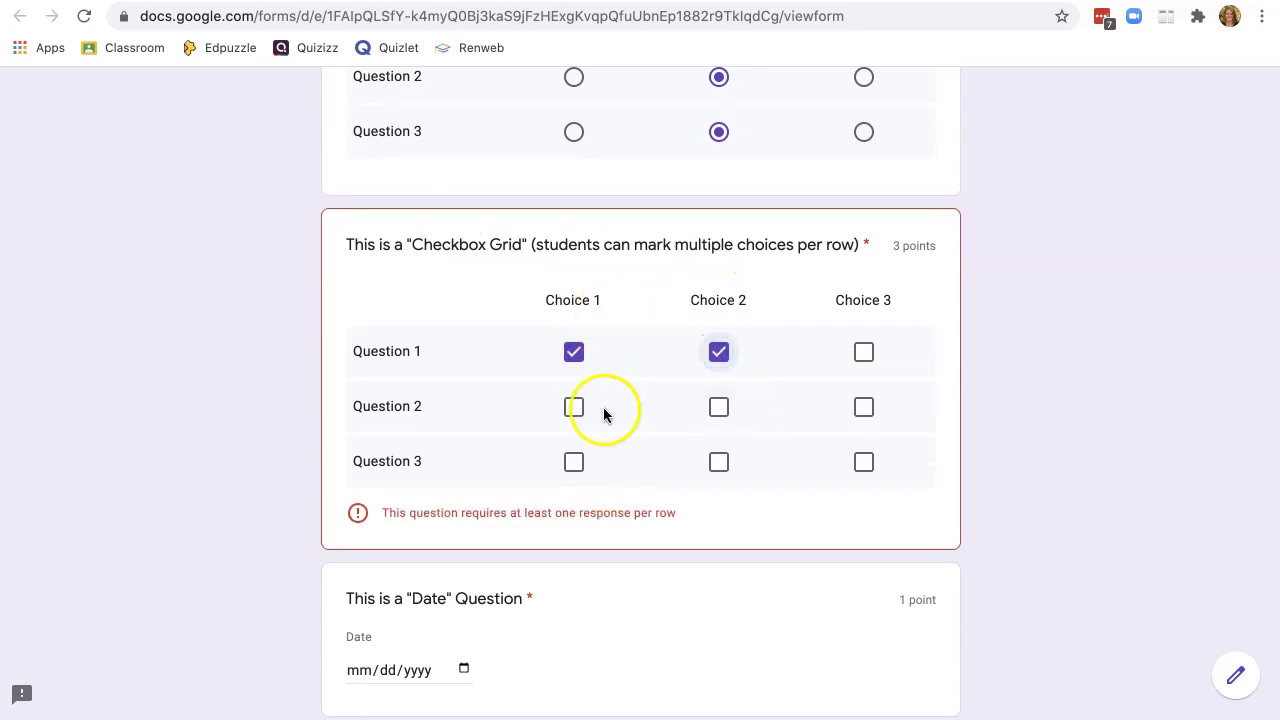
Step: View the date and time questions at the end of the form and leave the preview without submitting the answers
scroll(636, 420, "down", 1)
scroll(637, 426, "down", 3)
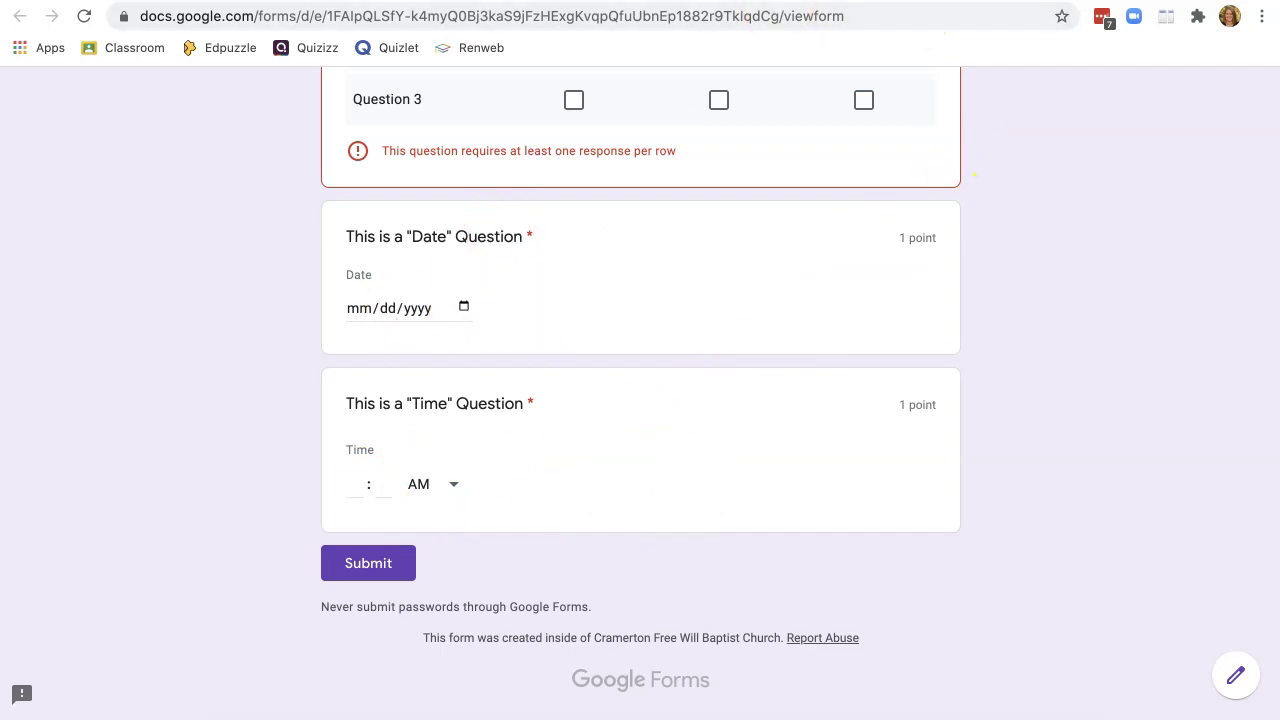
key("super+r")
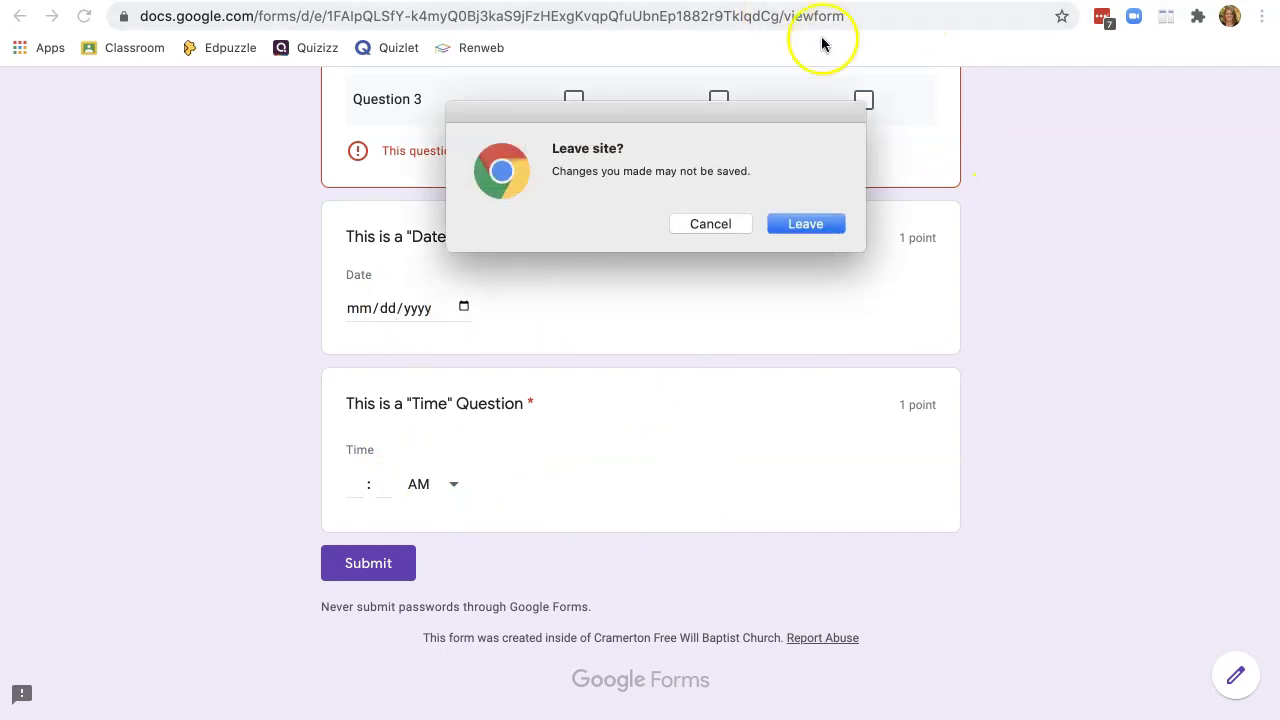
left_click(810, 223)
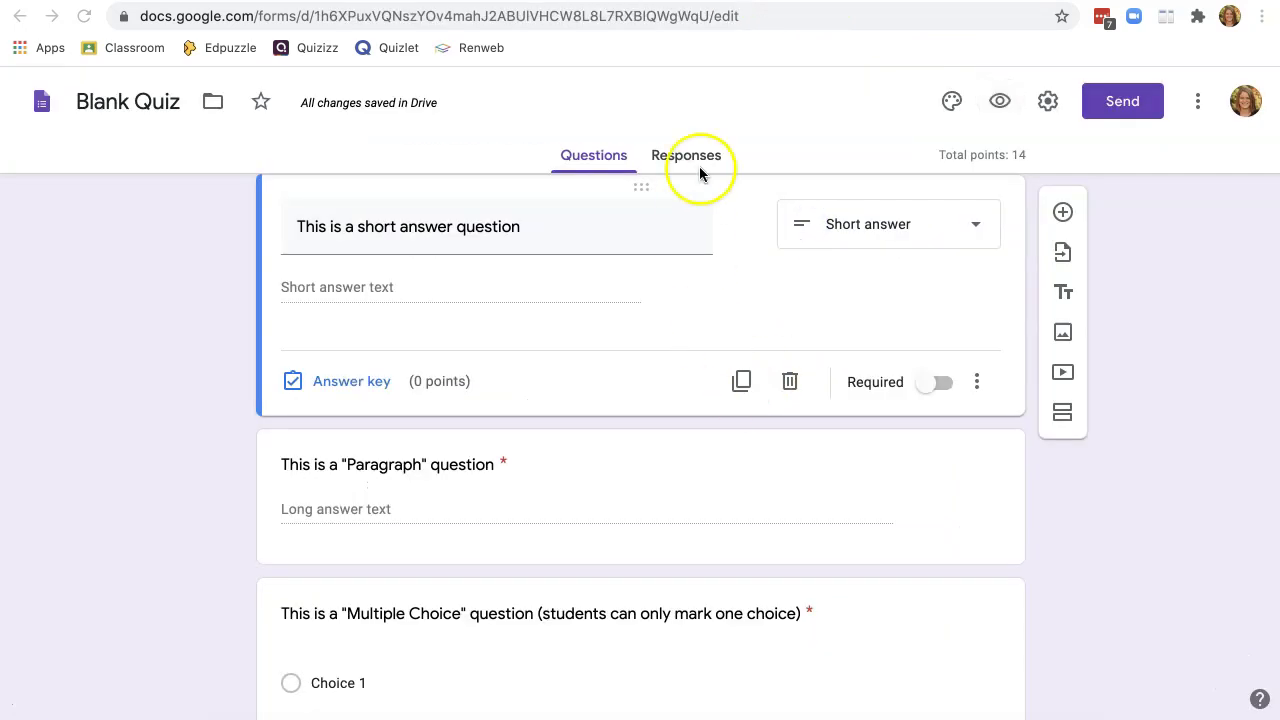
Step: Open the linear scale question for editing and examine the upper limits offered for its scale without changing the limit
scroll(596, 517, "down", 5)
scroll(596, 524, "down", 4)
scroll(596, 524, "up", 1)
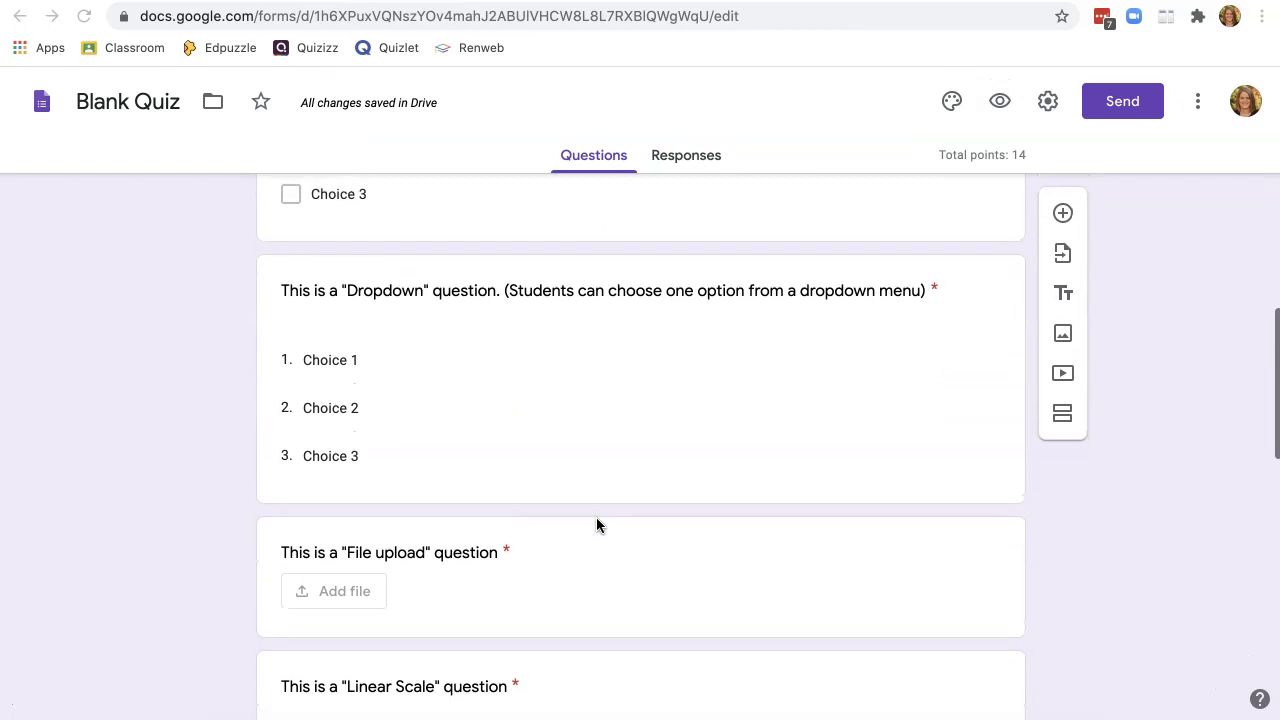
scroll(596, 525, "down", 3)
left_click(533, 366)
left_click(425, 354)
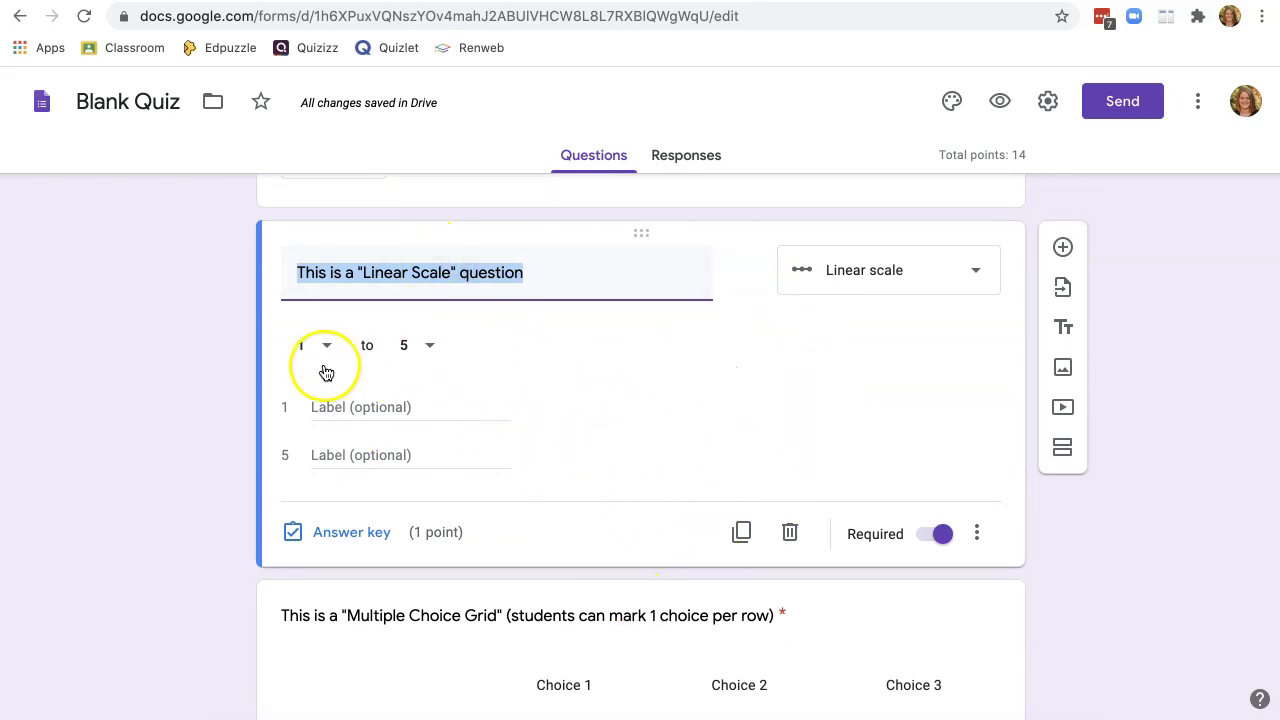
left_click(428, 345)
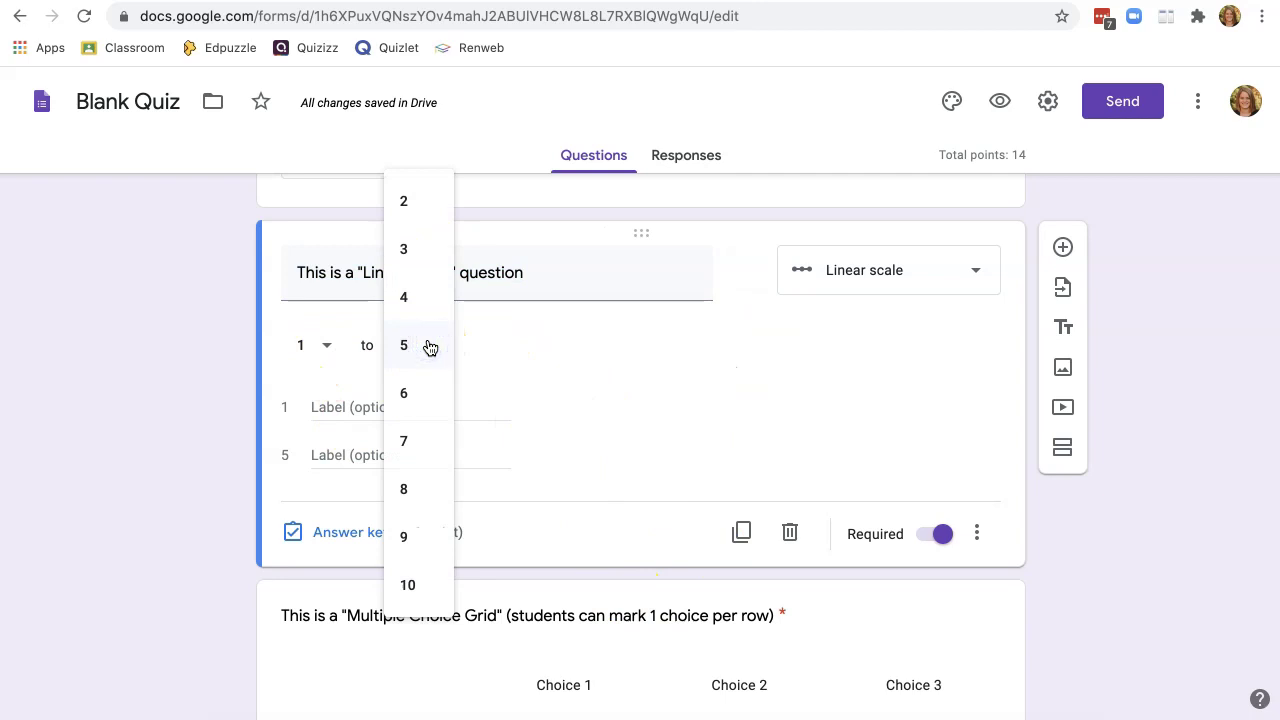
left_click(548, 350)
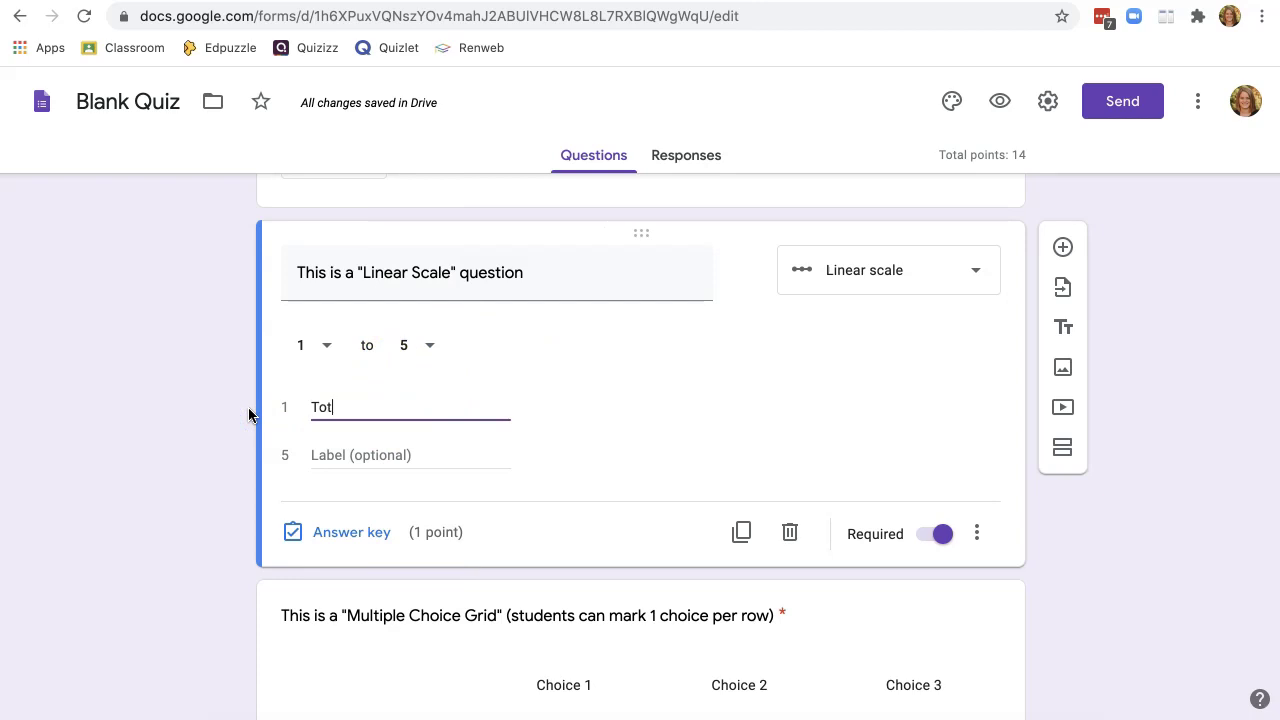
Step: Label the linear scale's value 1 "Totally Lost" and its value 5 "Totally Got It"
left_click(430, 455)
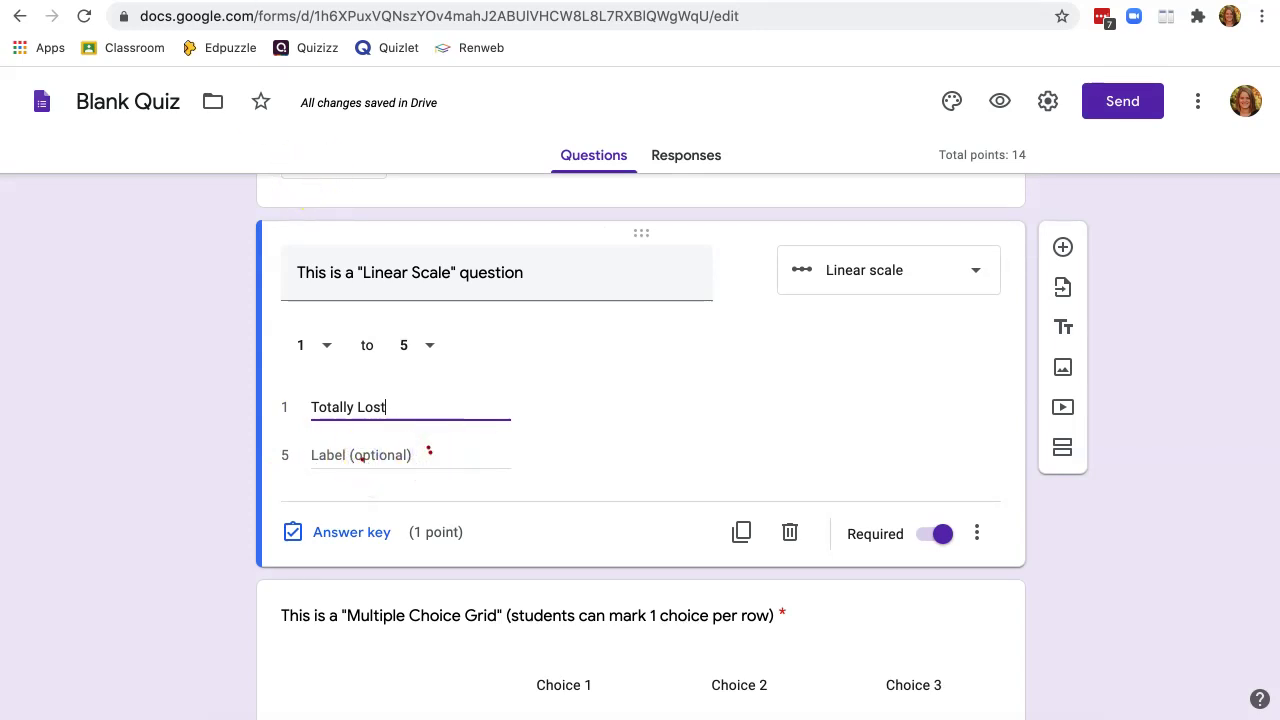
left_click(417, 455)
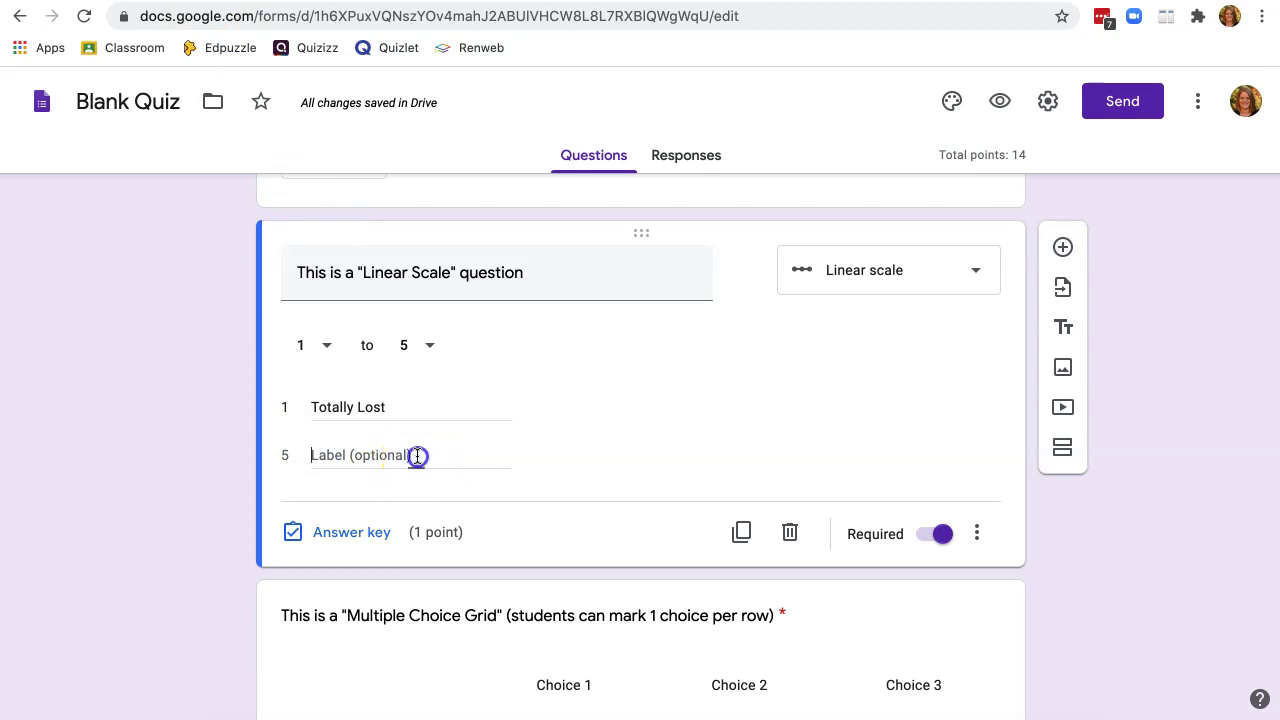
type("Totally Got It")
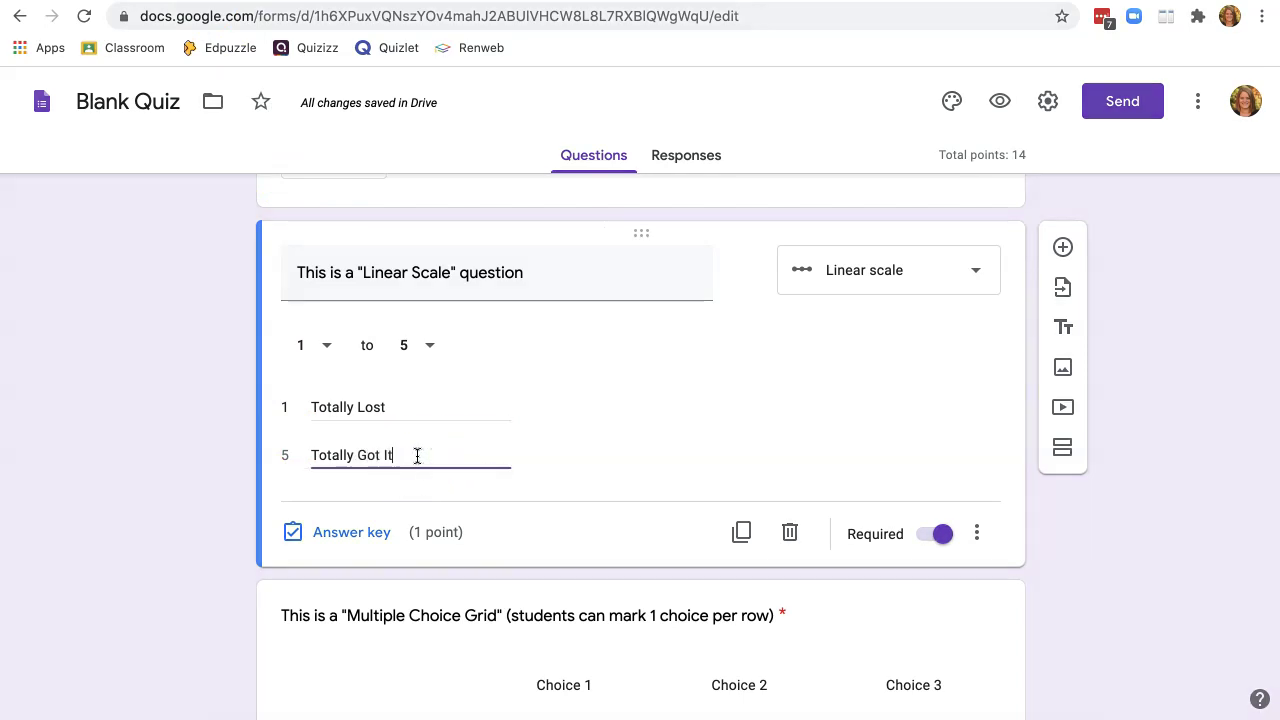
left_click(212, 510)
Step: Examine the row and column setup of the multiple choice grid and checkbox grid questions, and return to the start of the form
scroll(210, 512, "down", 4)
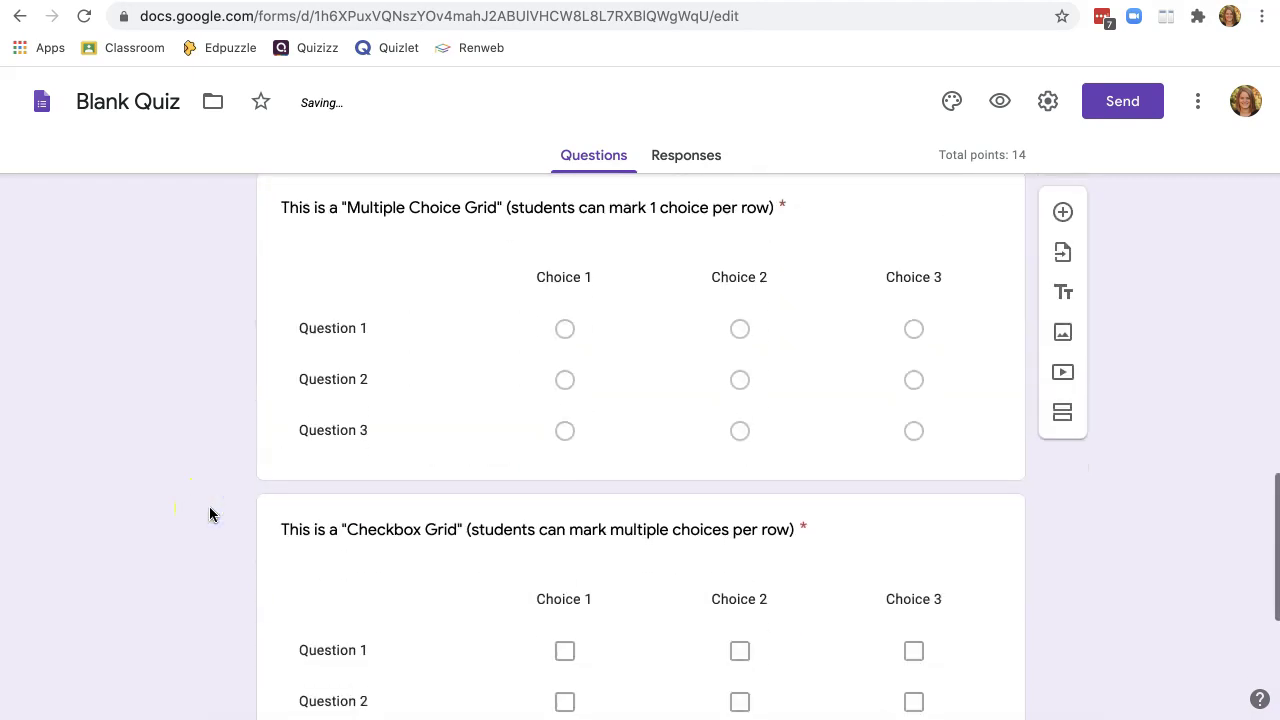
left_click(457, 229)
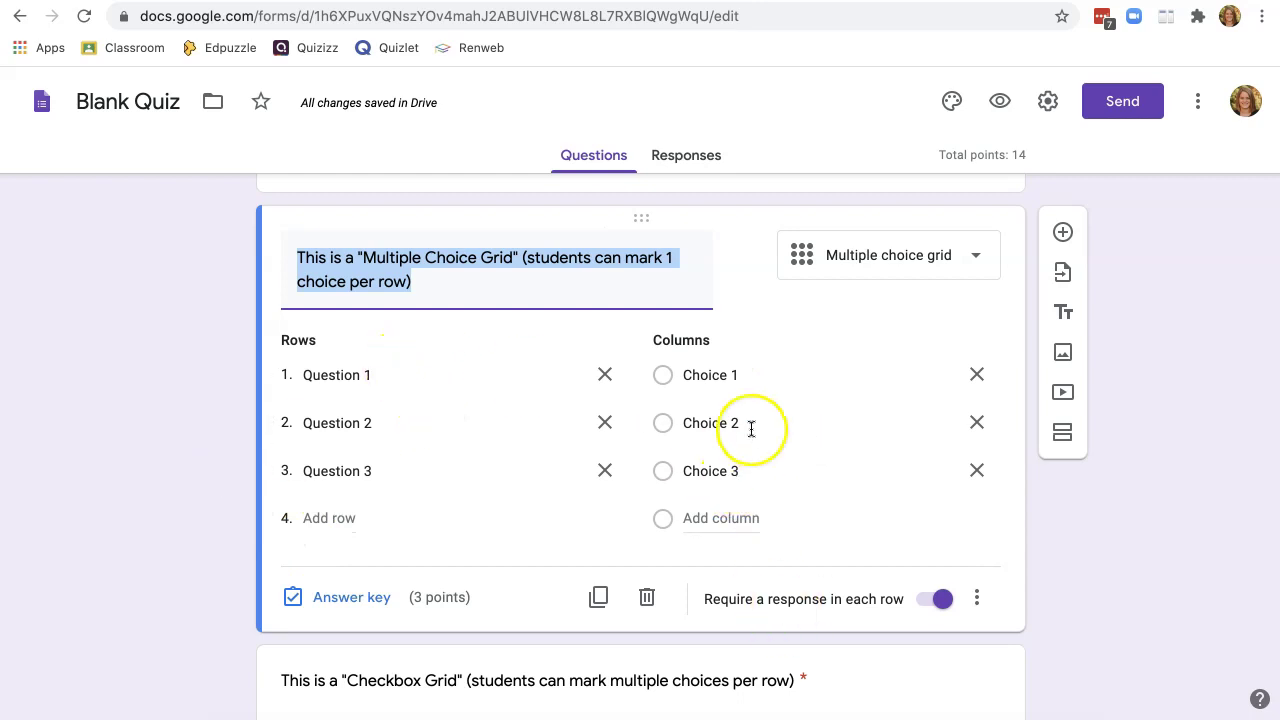
scroll(176, 490, "down", 3)
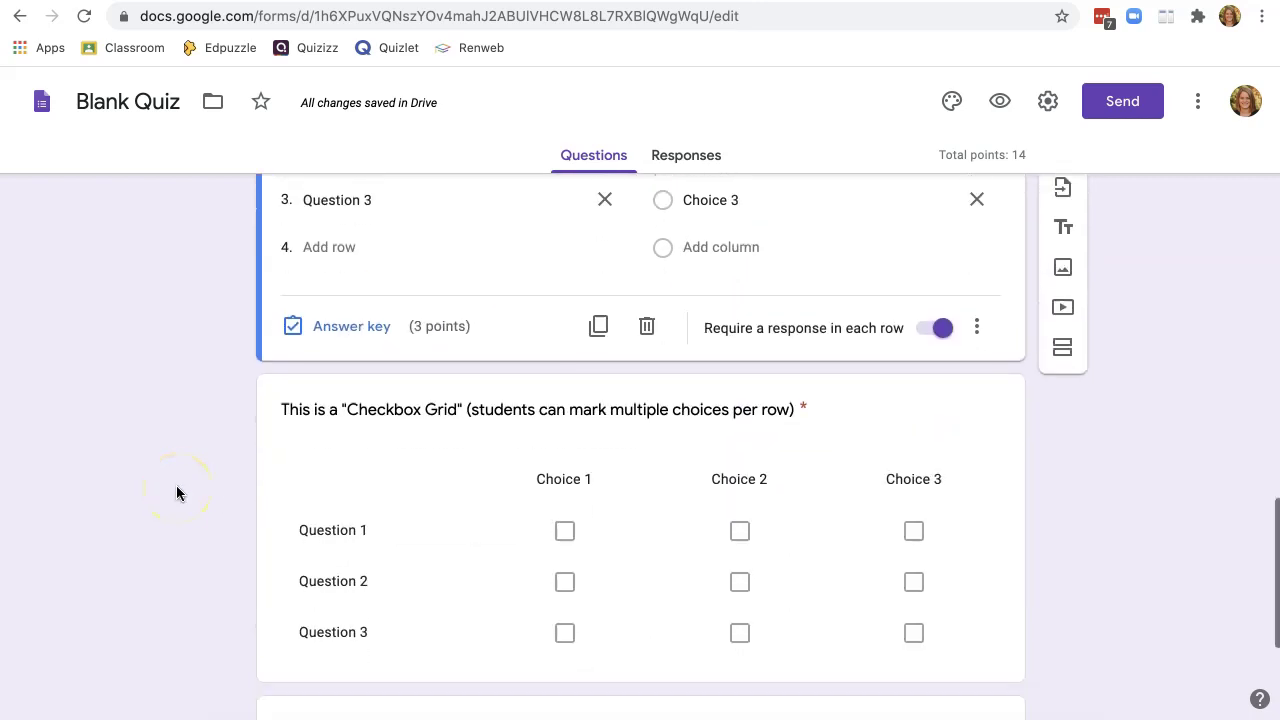
left_click(474, 373)
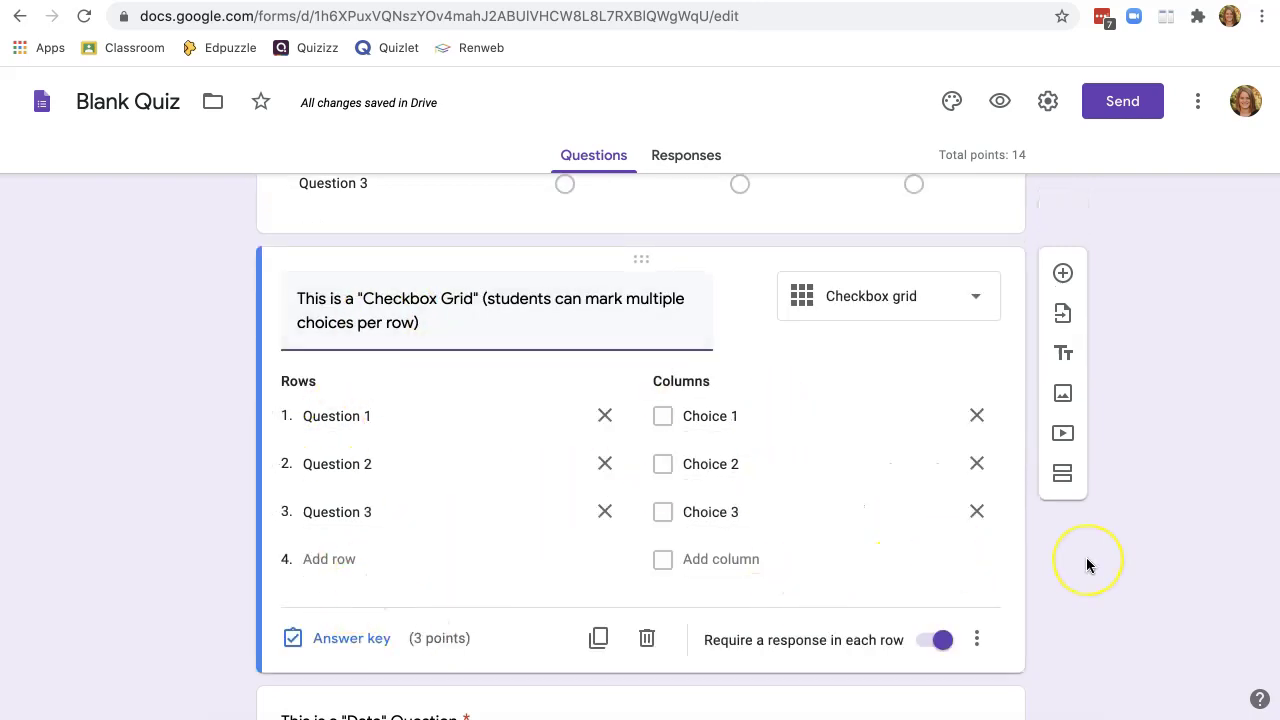
scroll(1080, 440, "up", 15)
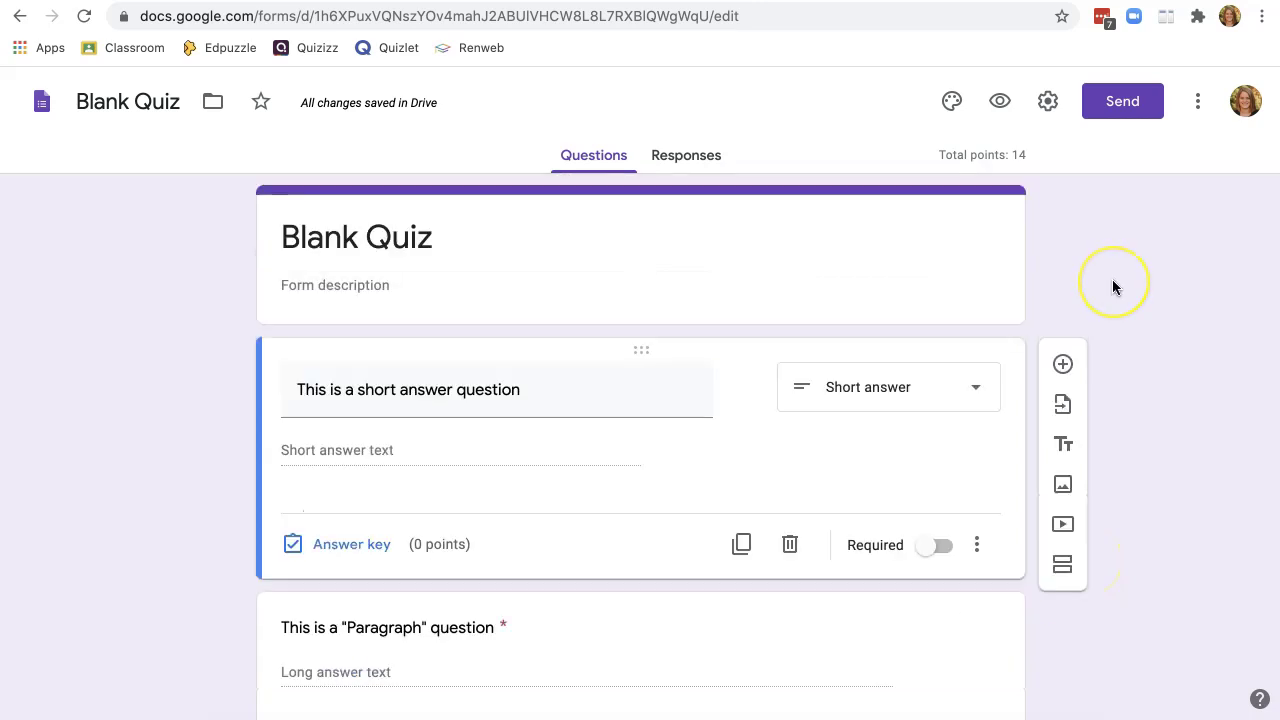